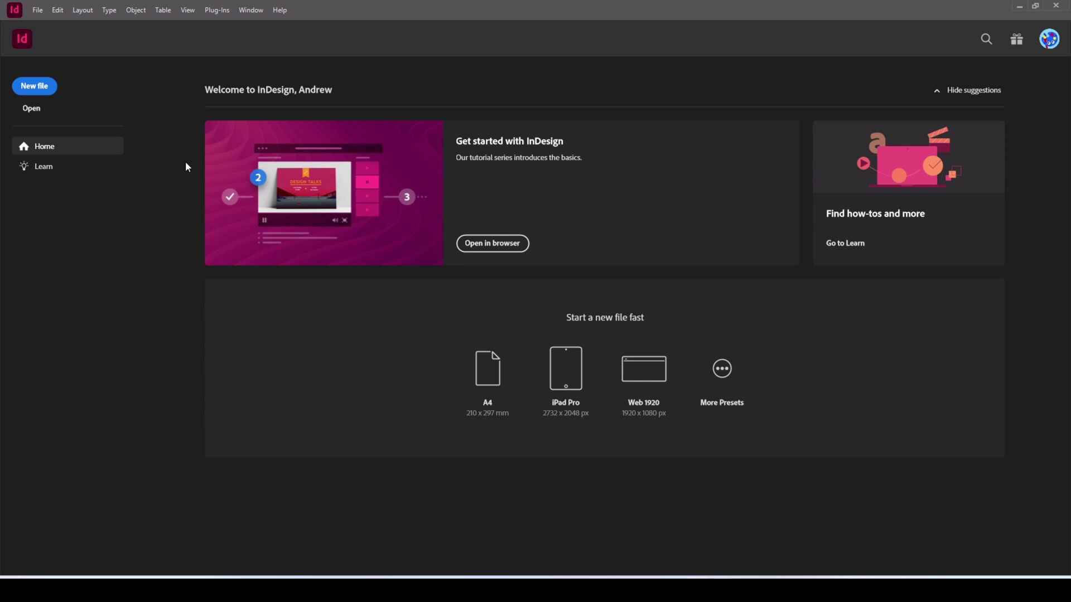
Create a new 6 × 9 in facing-pages document in inches with 0.125 in bleed.
click(41, 88)
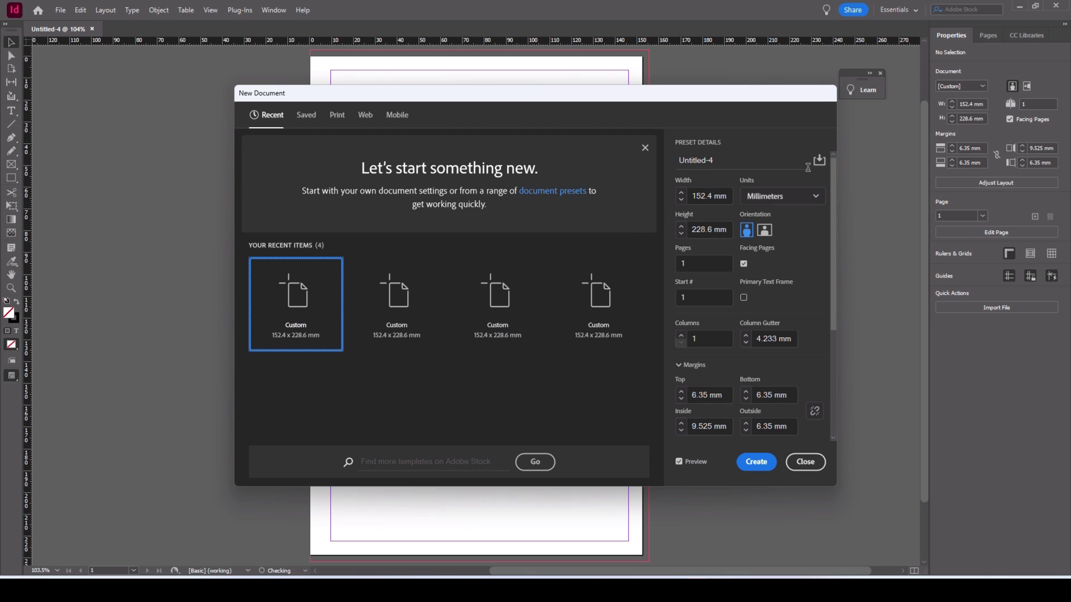
click(817, 198)
click(775, 249)
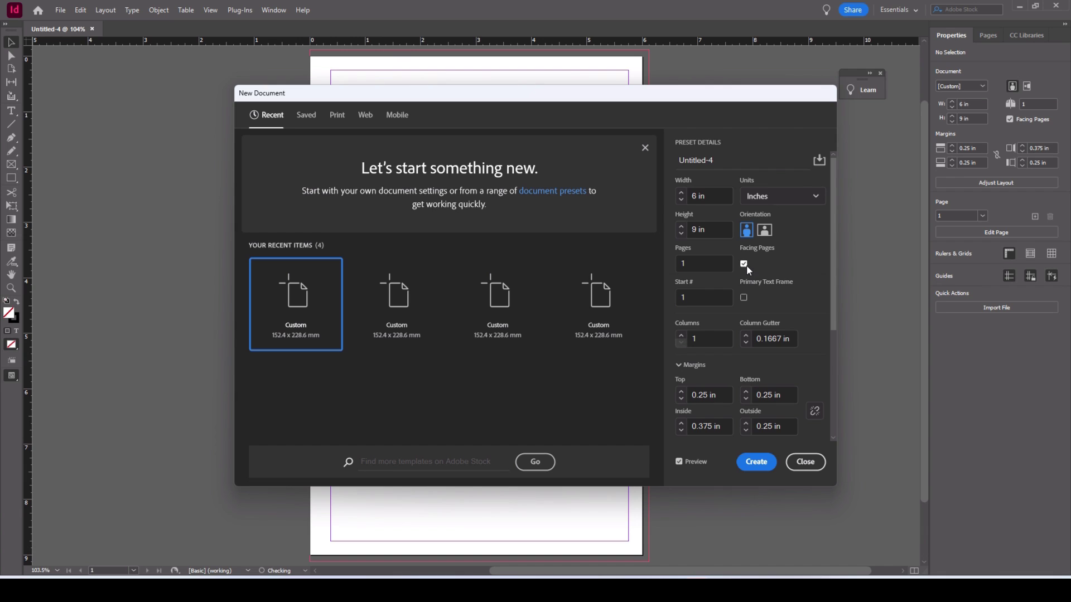
scroll(781, 251, down, 3)
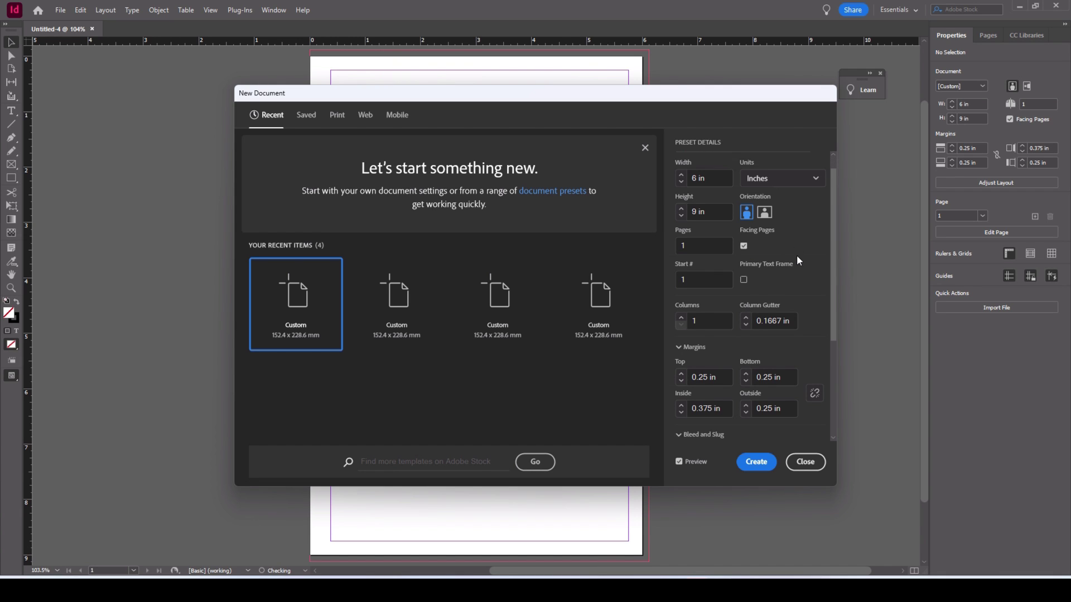
scroll(801, 255, down, 2)
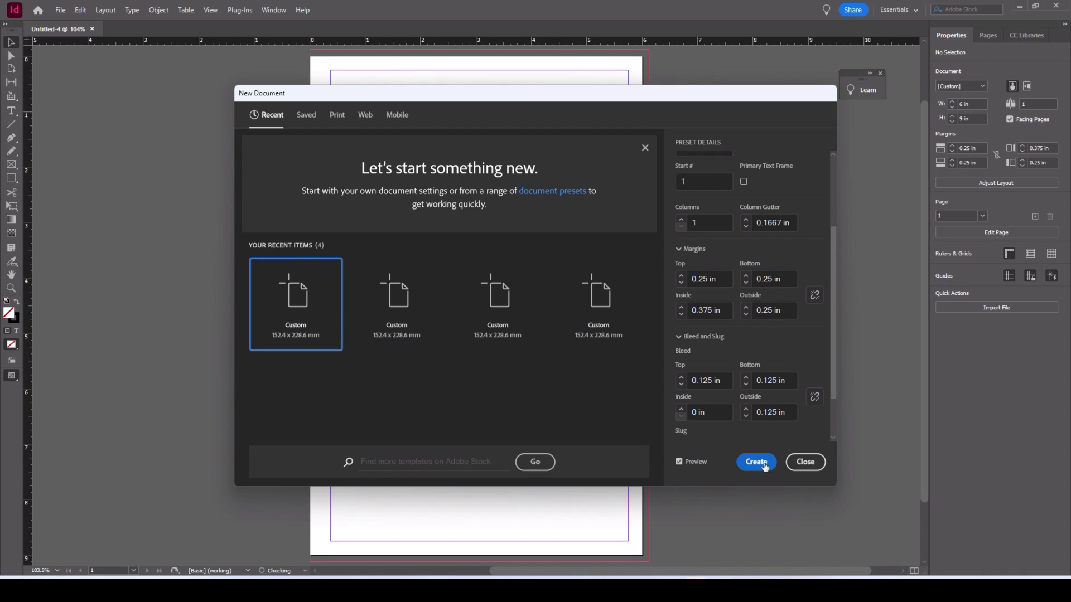
click(765, 466)
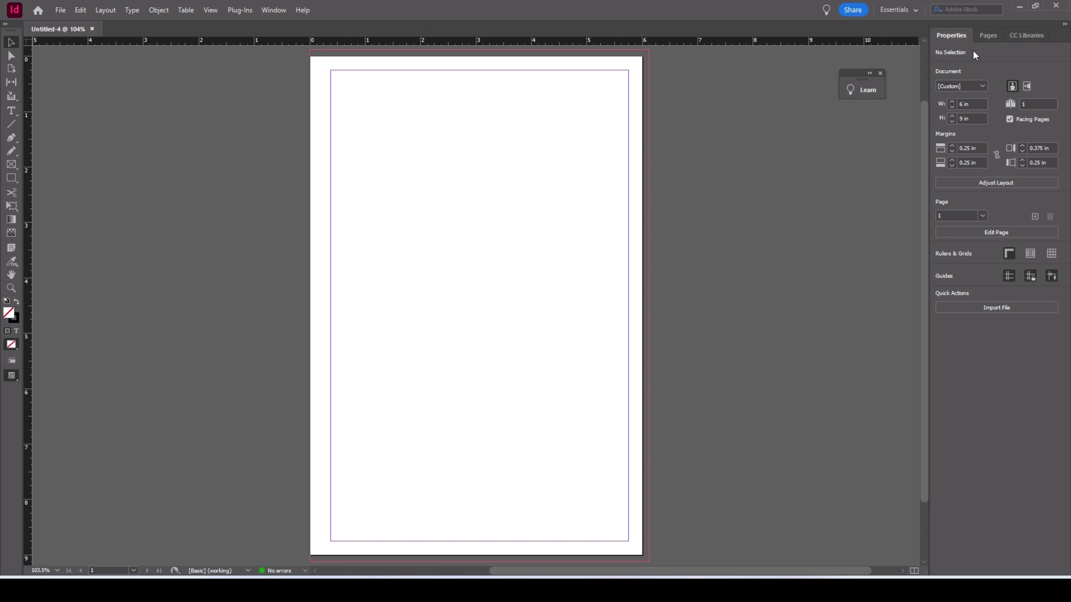
Open the A-Parent spread from the Pages panel for editing.
click(987, 37)
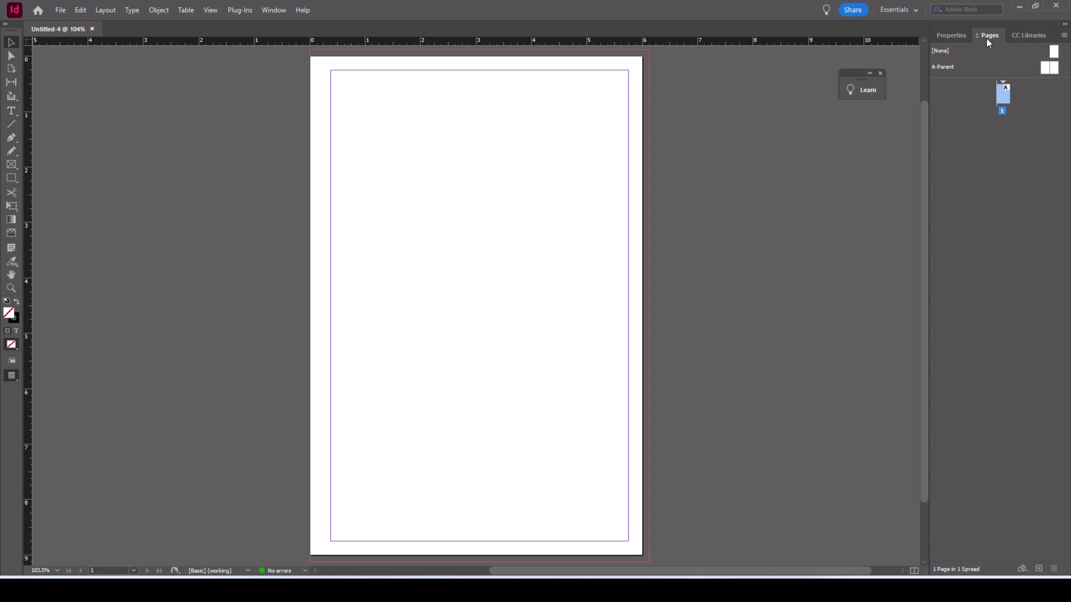
double_click(946, 66)
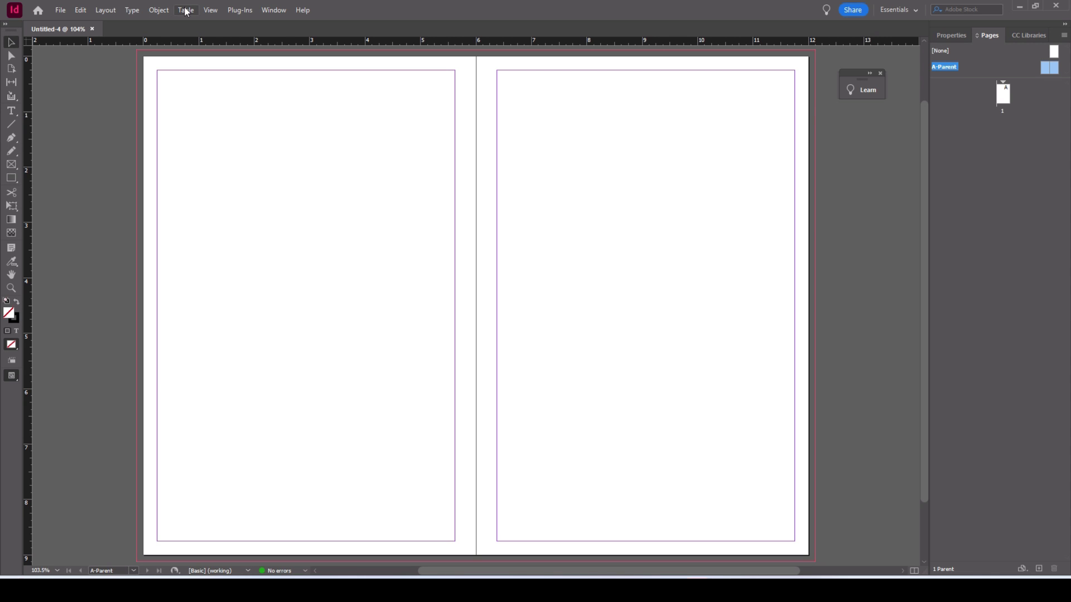
click(186, 11)
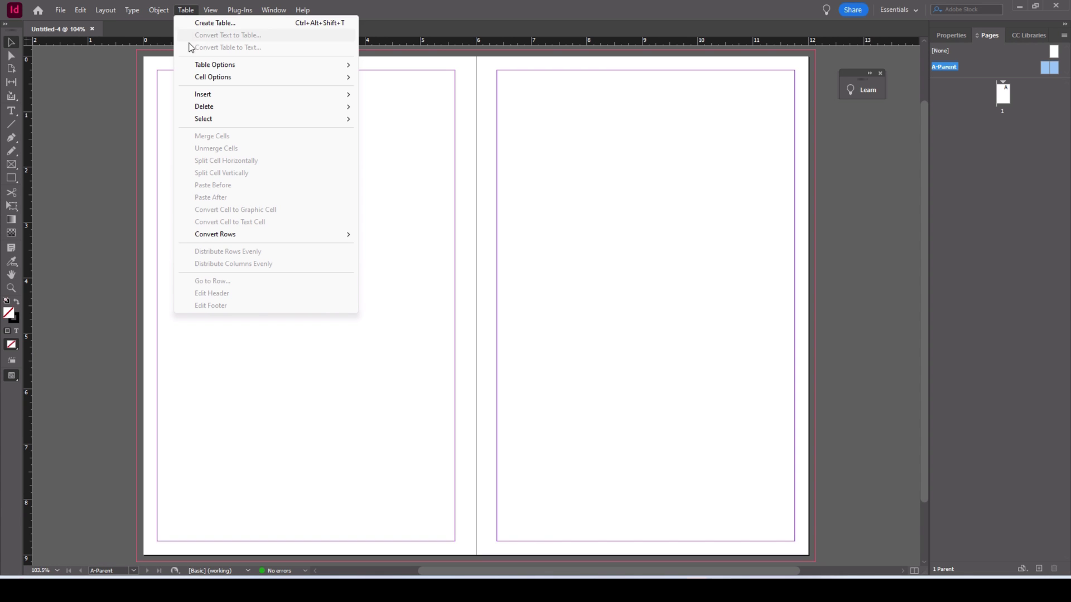
Create a 30-row, one-column table and start its frame at the top-left bleed corner.
click(211, 23)
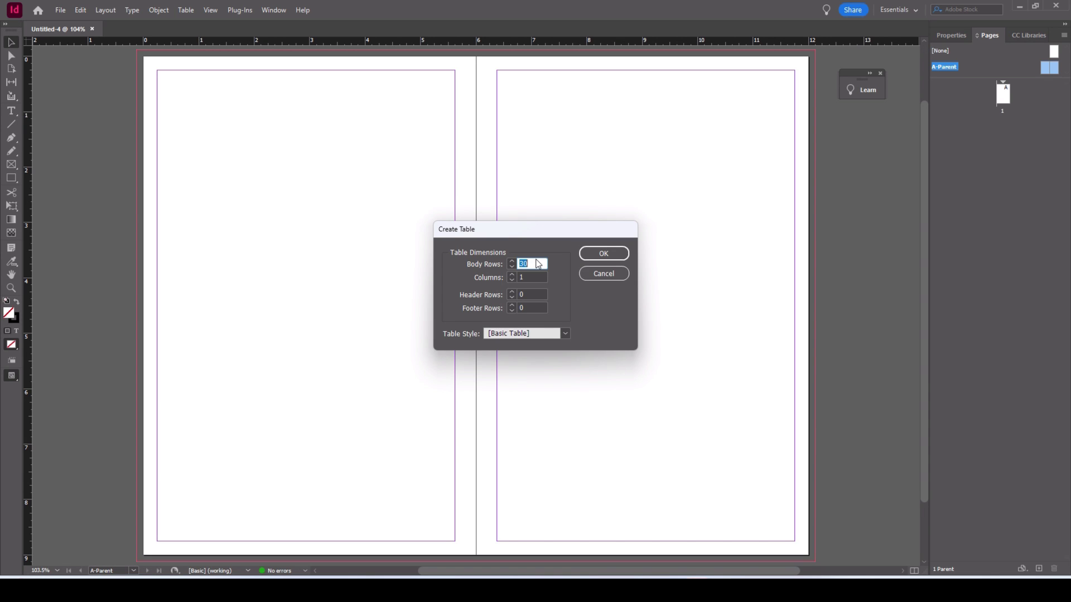
click(604, 254)
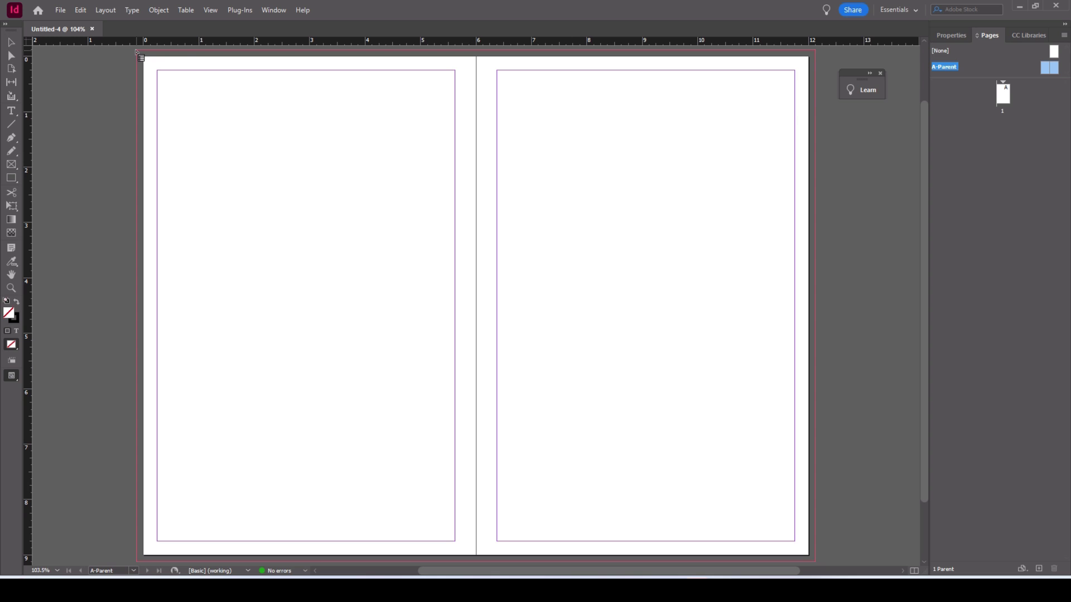
drag(136, 49, 470, 558)
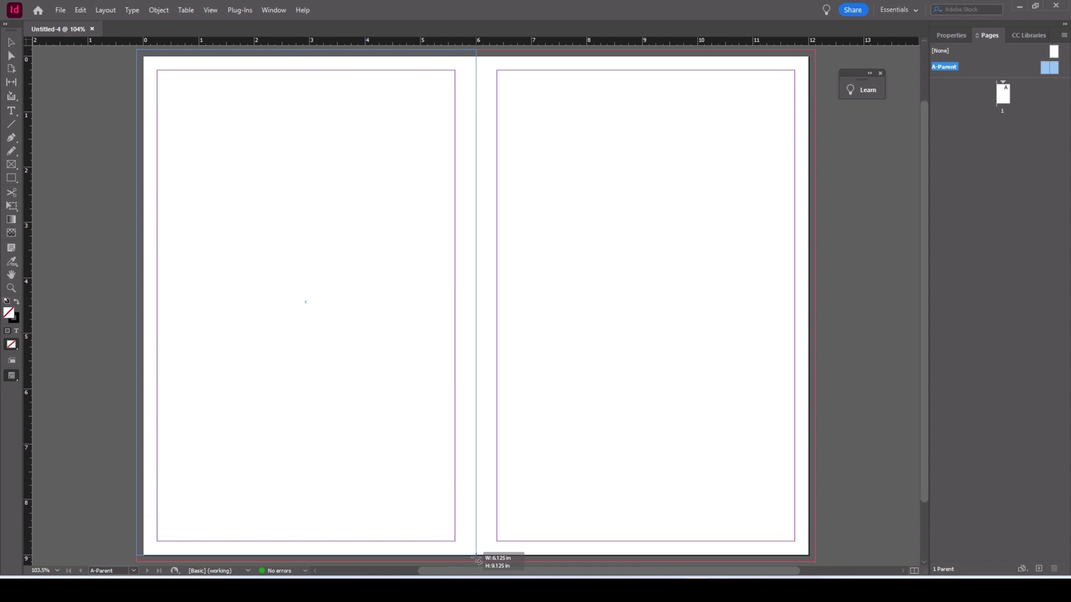
Stretch the table frame over the whole left page, bleed edge to bleed edge.
drag(477, 560, 479, 564)
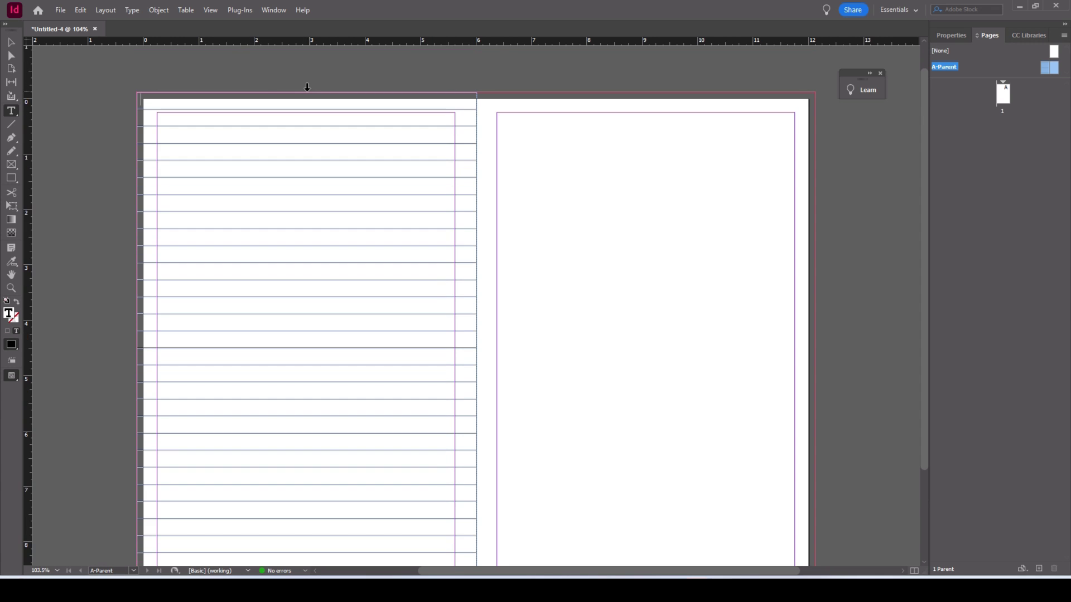
scroll(306, 86, up, 2)
Select all table cells and enter 8mm for both row height and maximum height.
click(244, 91)
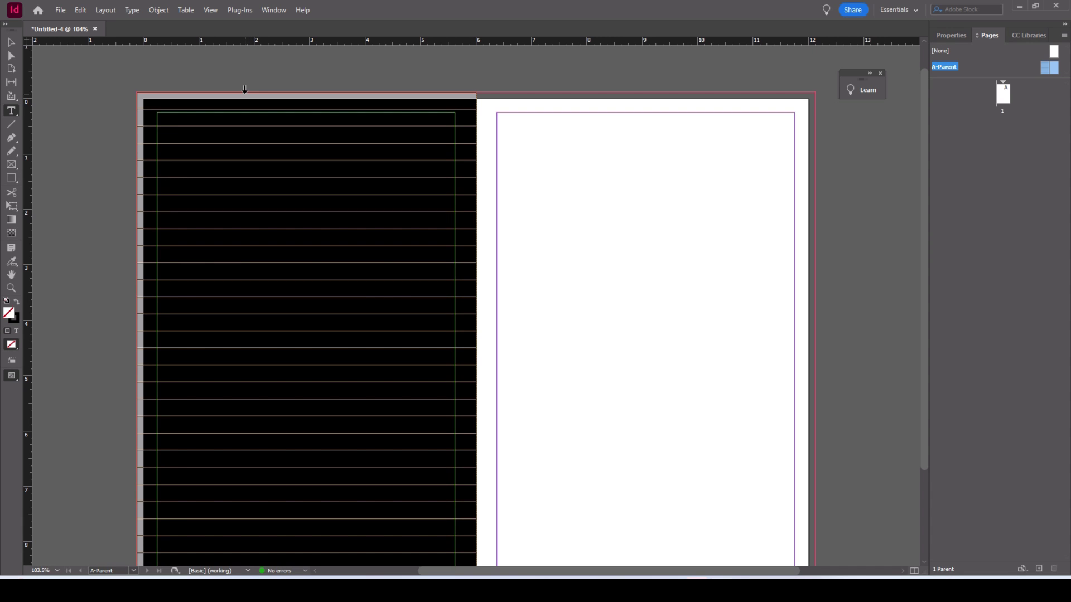
click(186, 10)
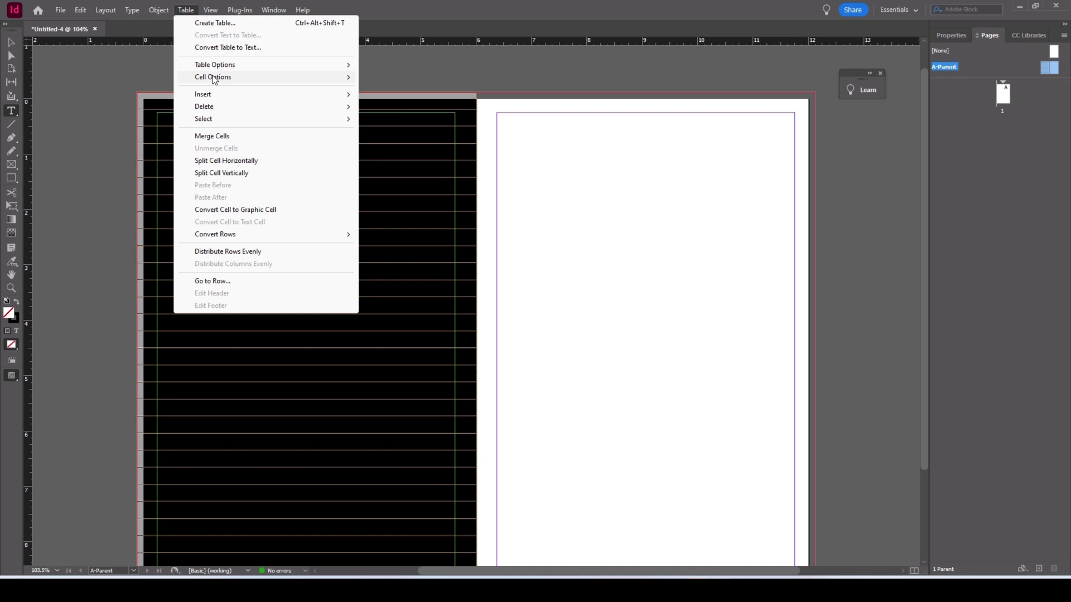
mouse_move(215, 79)
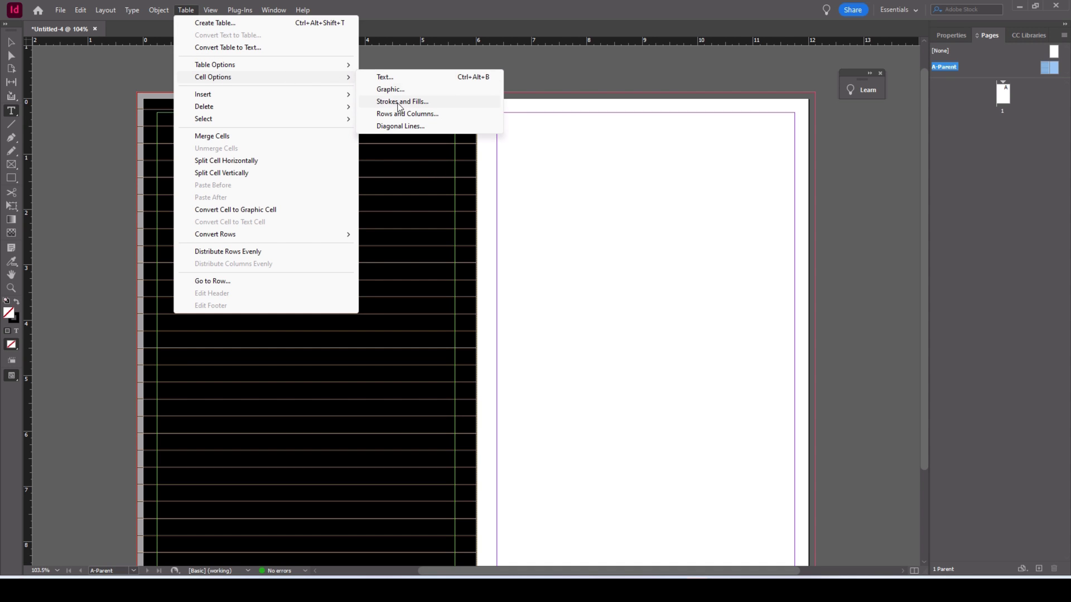
click(400, 114)
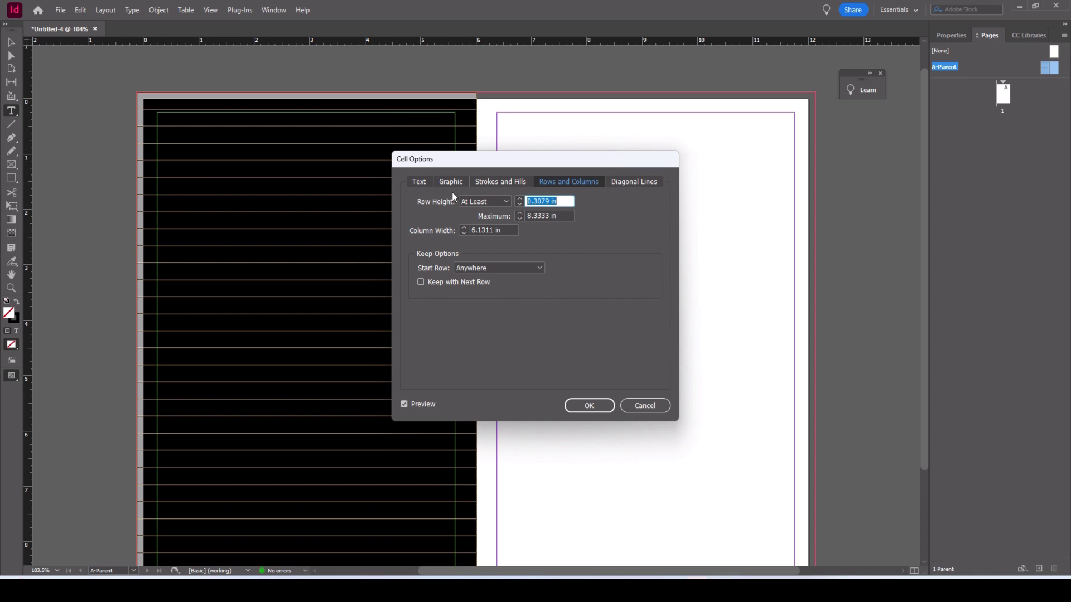
click(545, 201)
drag(564, 201, 515, 205)
text(8mm)
key(Tab)
text(8)
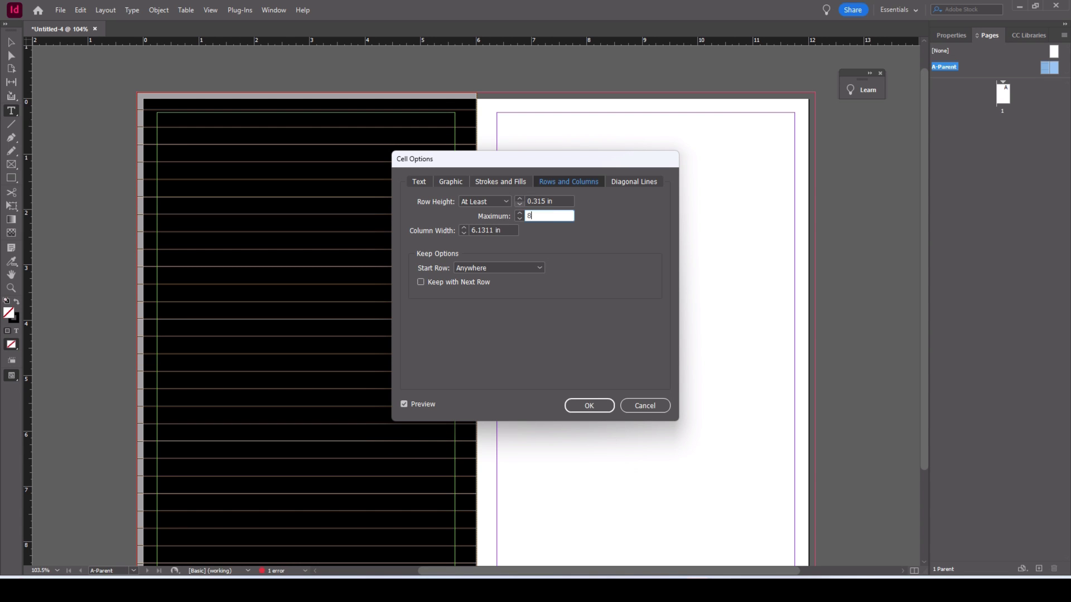
text(mm)
key(Tab)
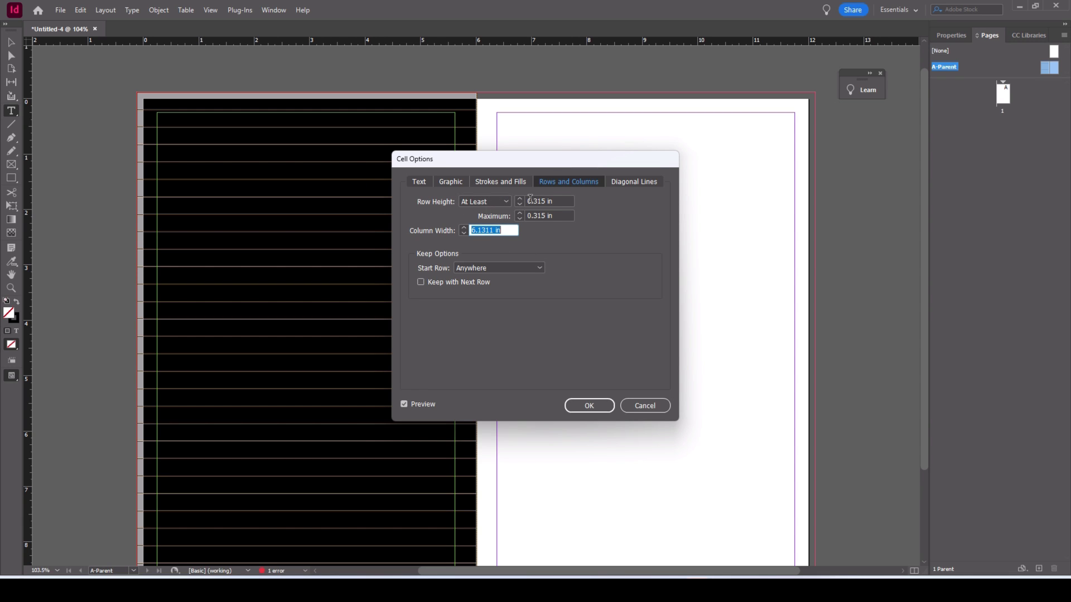
Fix the rows at exactly 8mm, apply the settings, and deselect the cells.
click(507, 203)
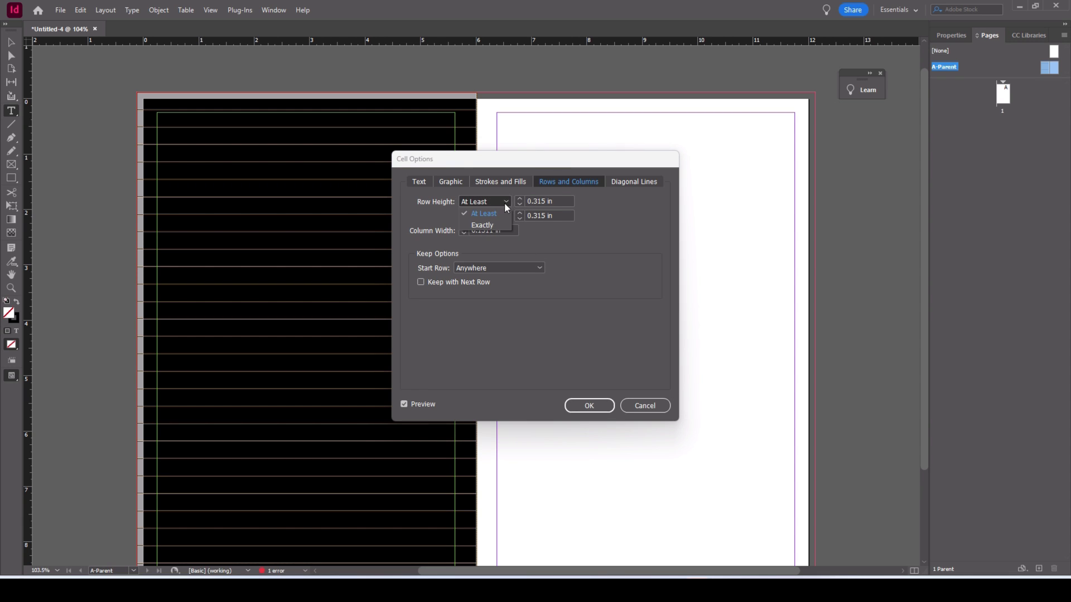
click(487, 223)
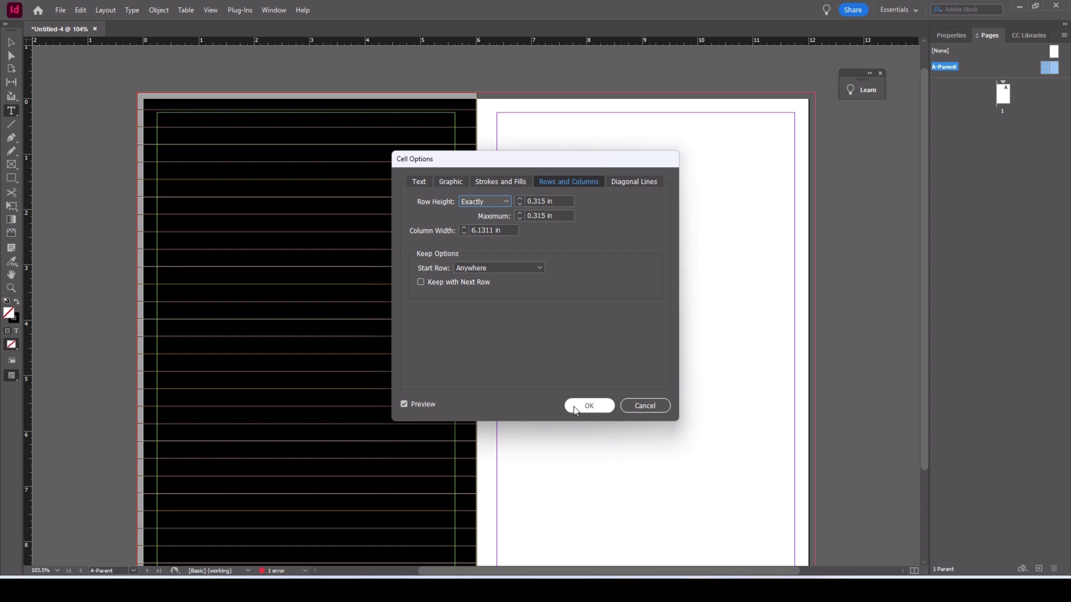
click(576, 411)
scroll(587, 333, down, 2)
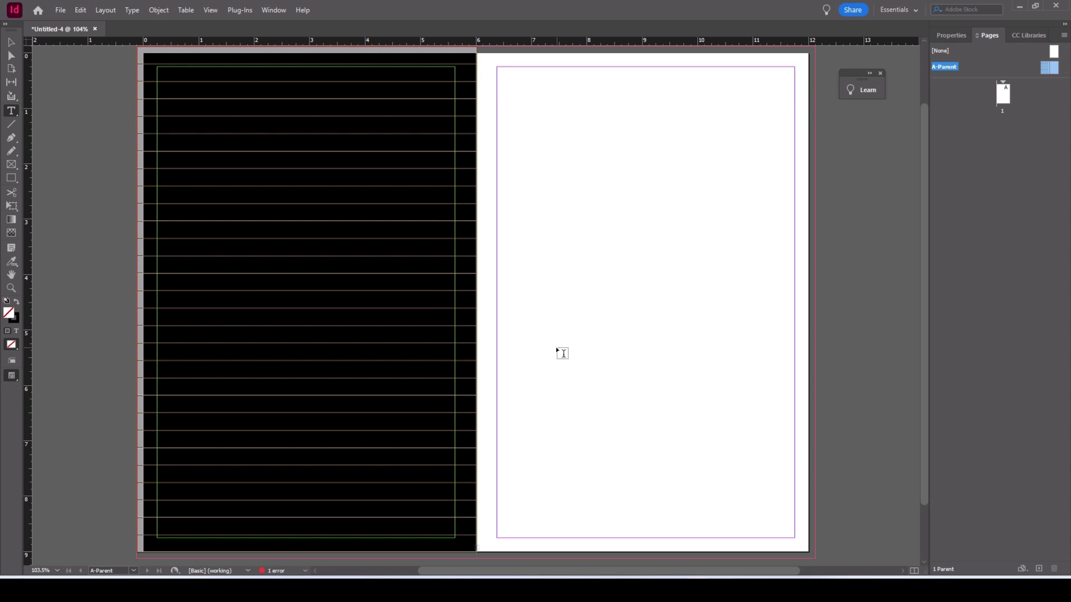
scroll(611, 310, up, 1)
click(610, 310)
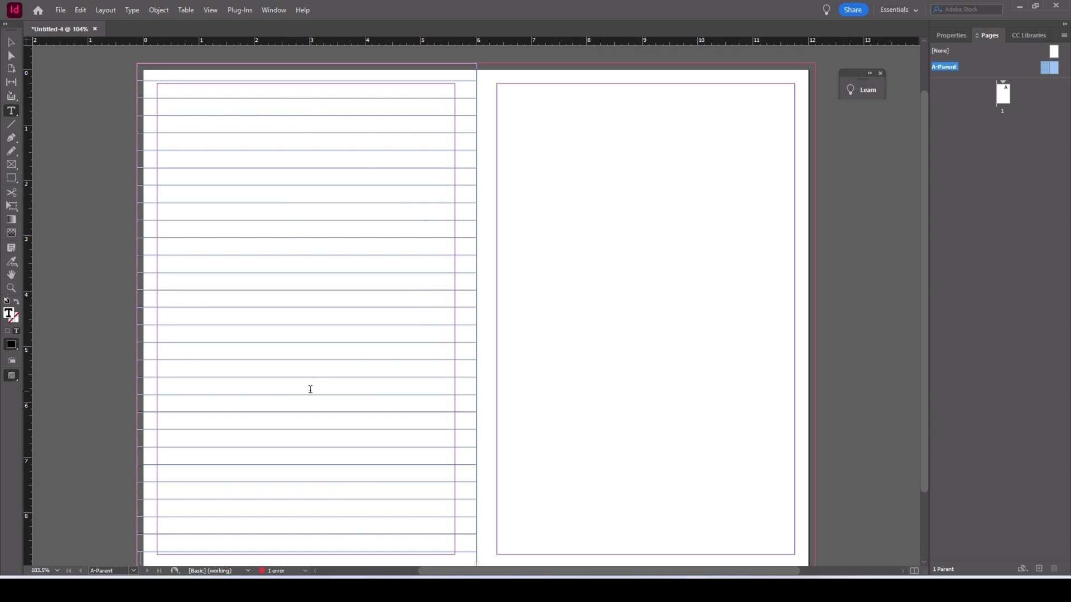
Drag the lined table frame about an inch down the left page, leaving a blank top strip.
scroll(311, 387, down, 2)
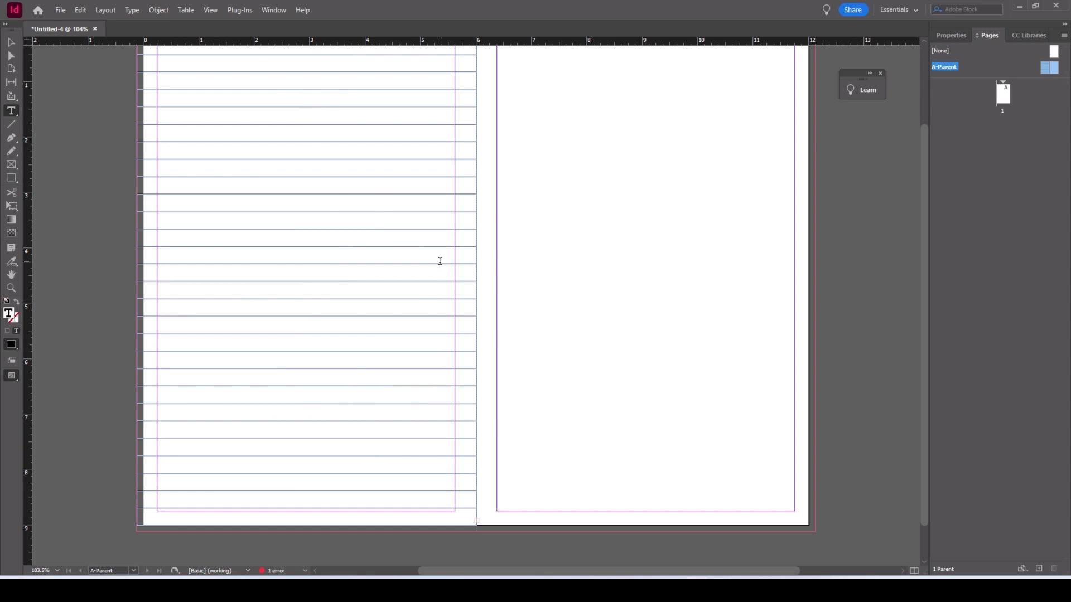
scroll(569, 253, up, 2)
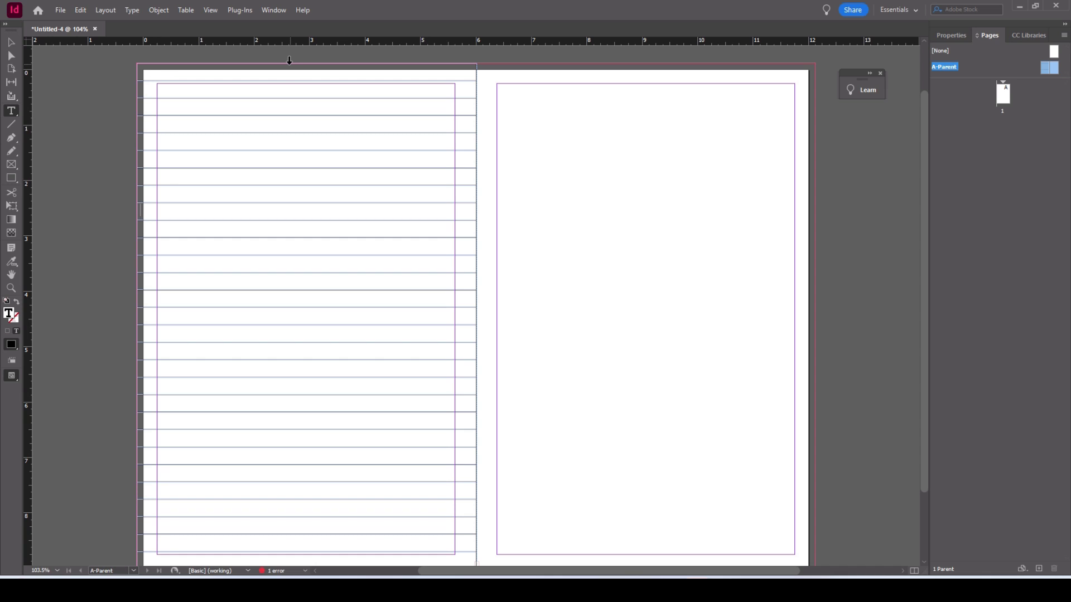
click(11, 42)
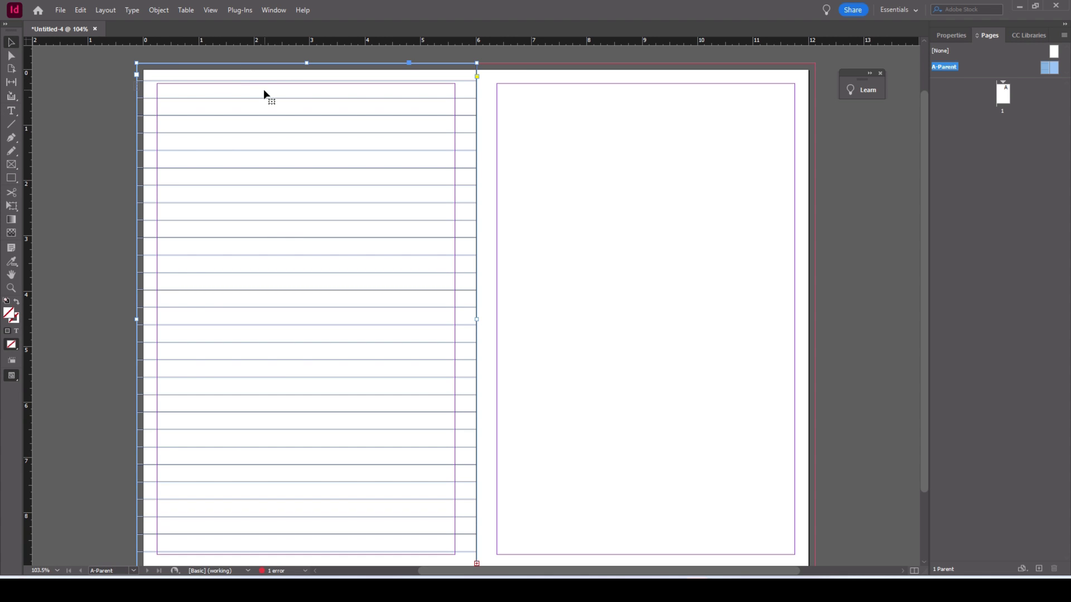
drag(263, 89, 266, 144)
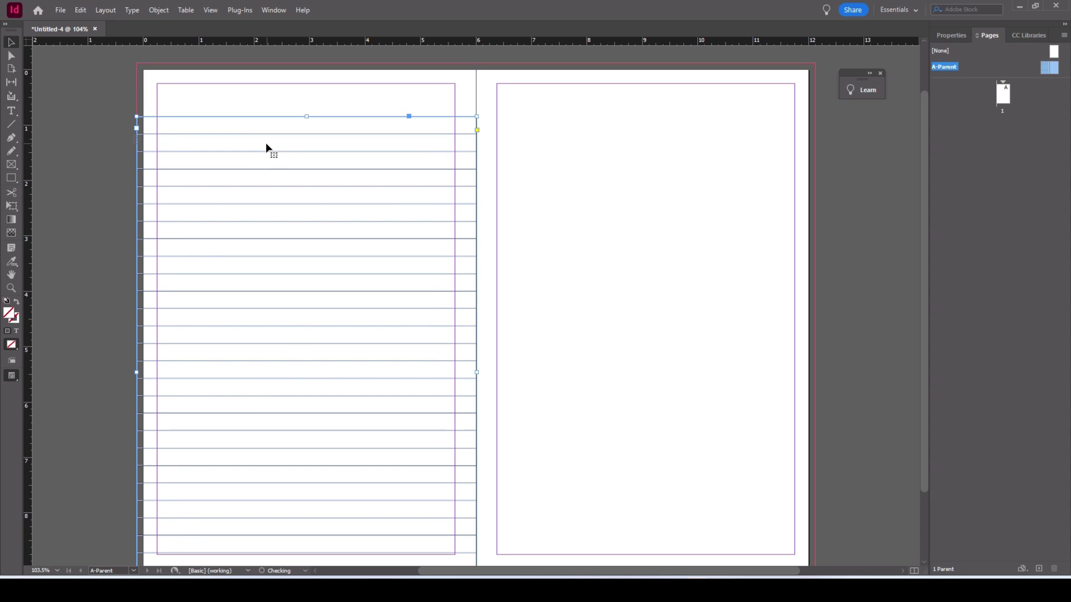
click(605, 202)
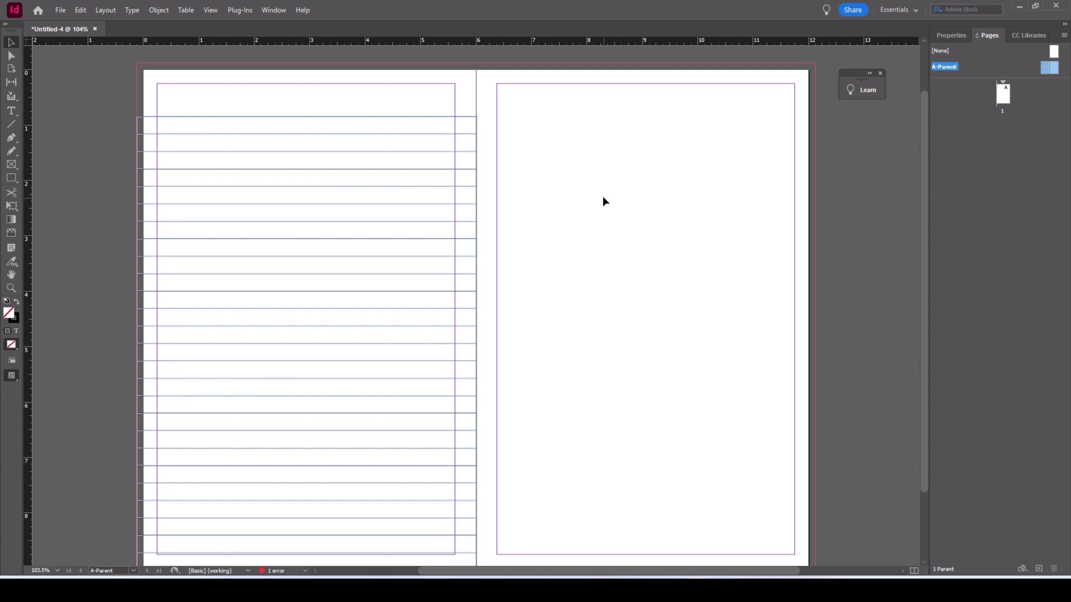
Preview without guides and select the lined frame to see it overrun the page bottom.
key(w)
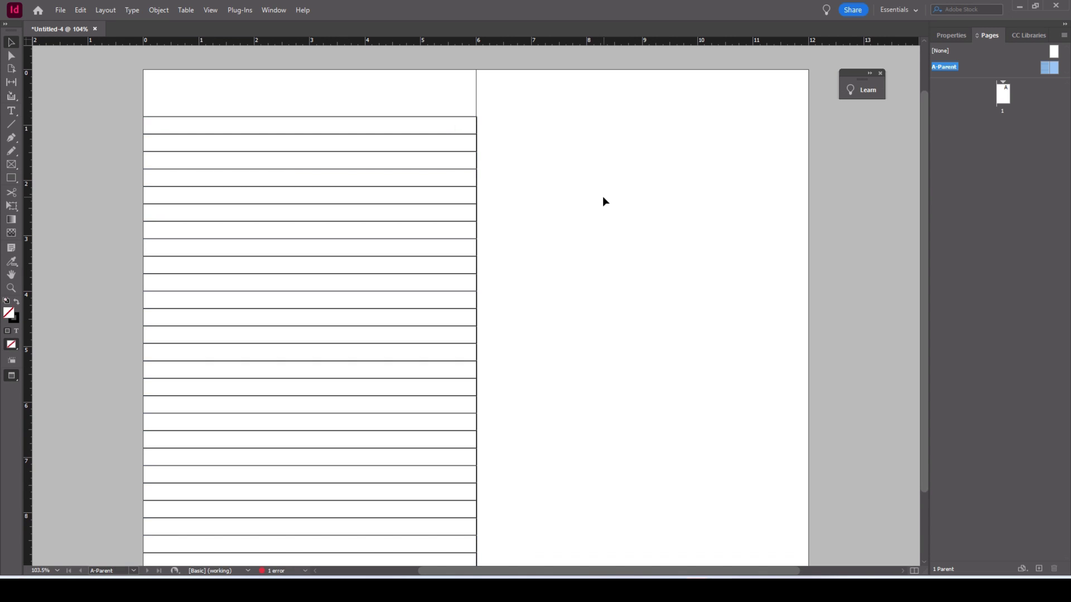
scroll(595, 193, up, 2)
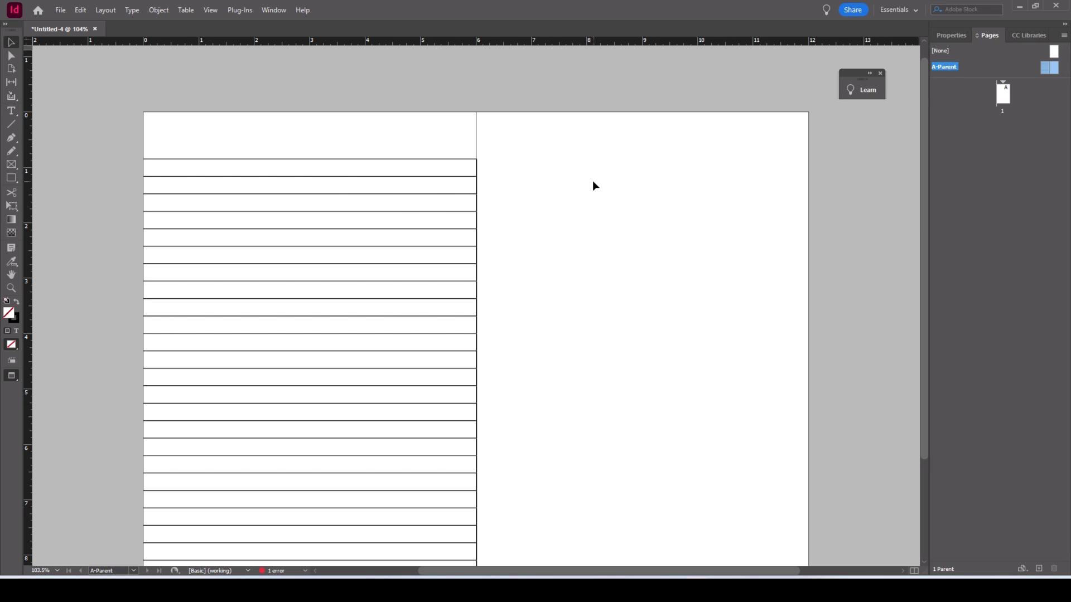
scroll(593, 184, down, 4)
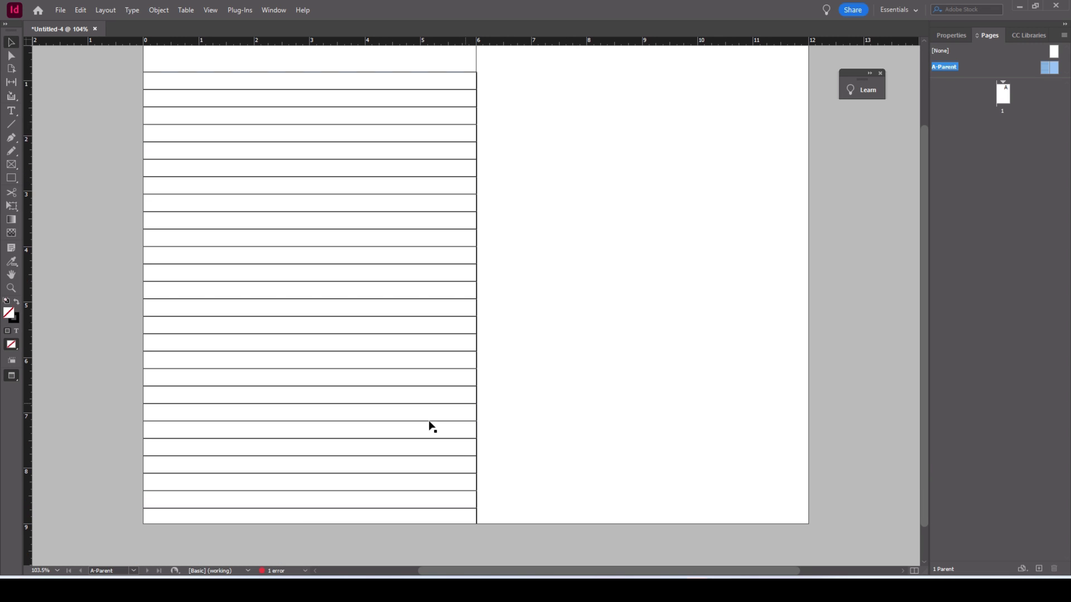
scroll(286, 541, down, 2)
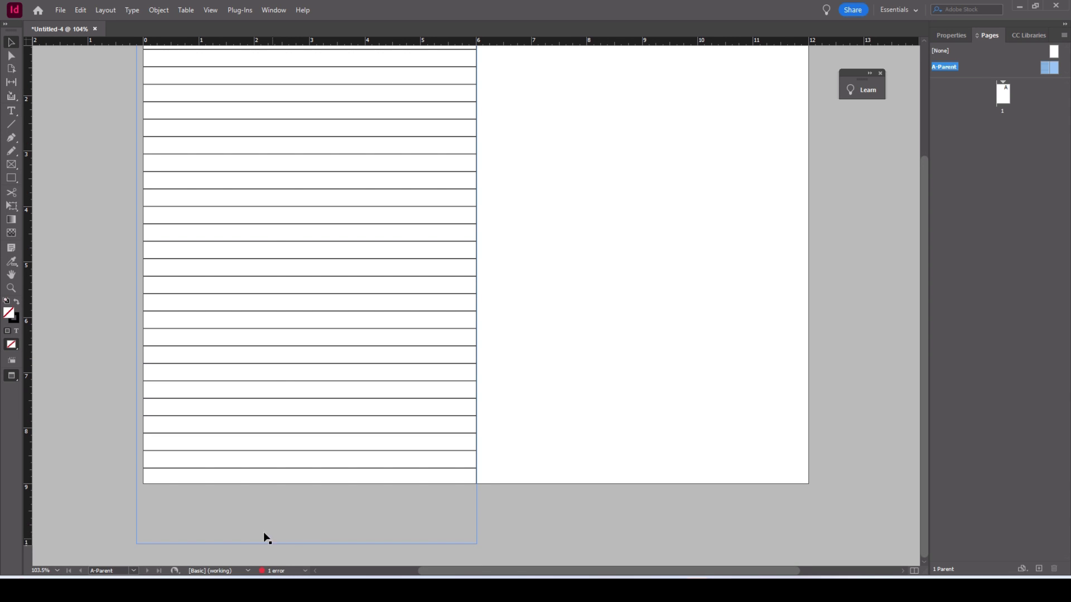
click(155, 508)
scroll(220, 109, up, 4)
key(t)
click(110, 129)
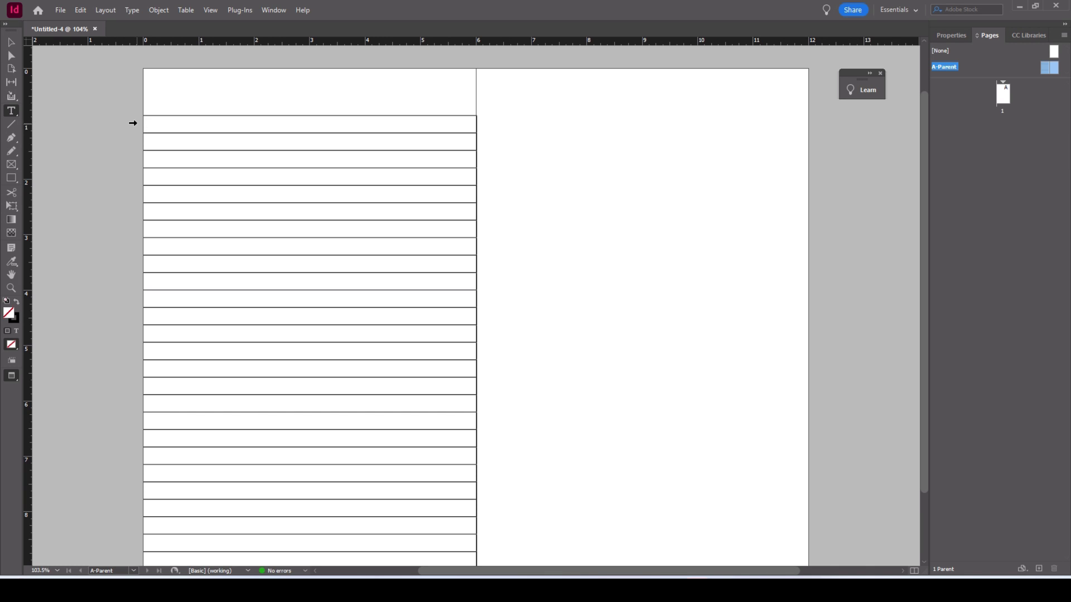
Select several table rows, delete them, then undo the deletion.
click(134, 121)
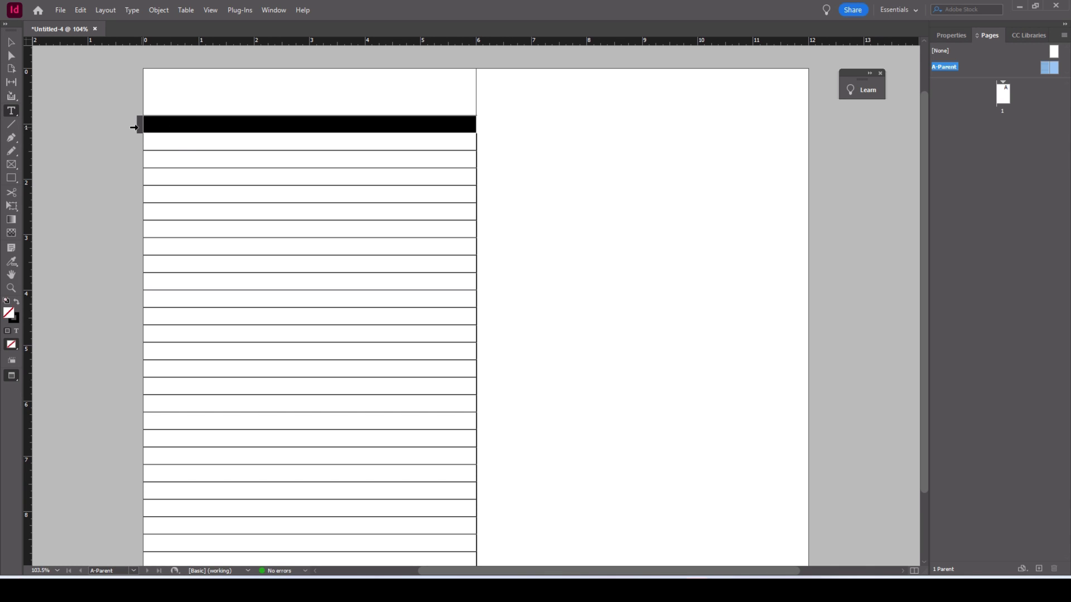
drag(135, 125, 140, 301)
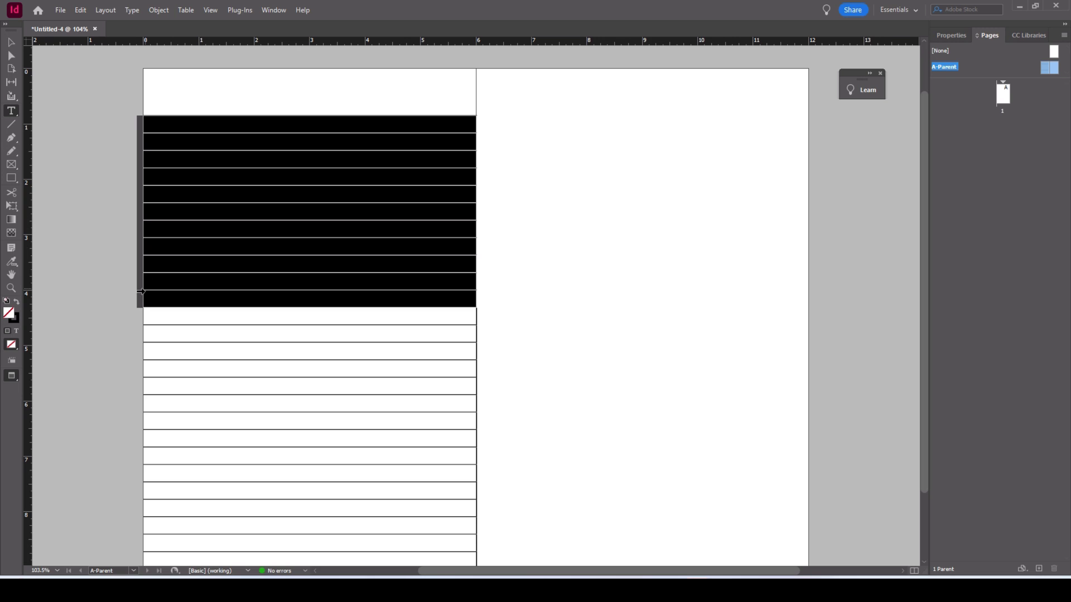
right_click(173, 262)
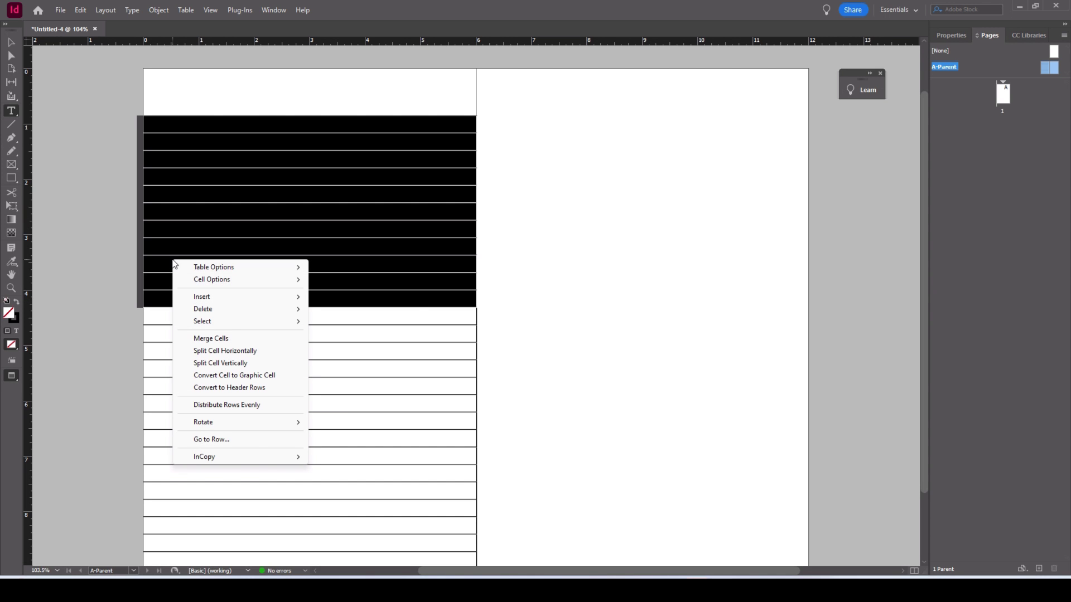
mouse_move(219, 309)
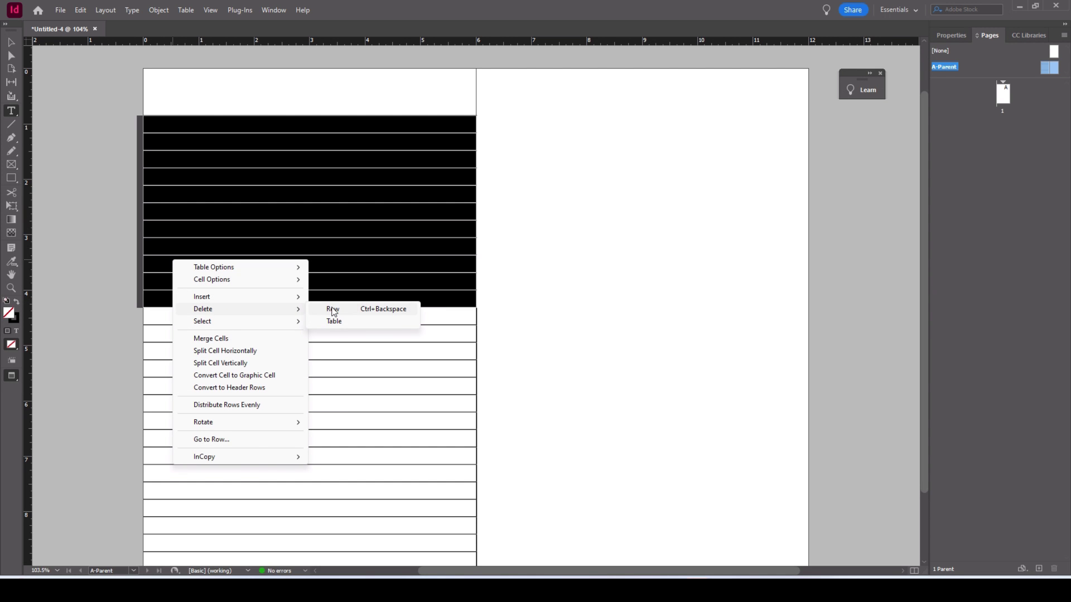
click(333, 310)
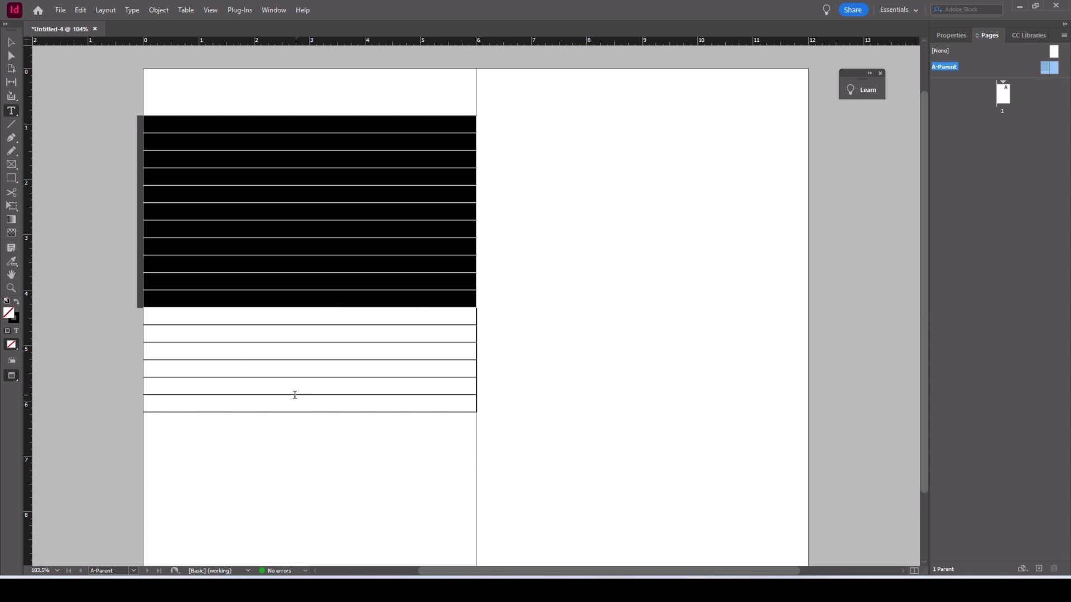
key(ctrl+z)
Show the guides again and select every cell in the table column.
scroll(502, 387, down, 1)
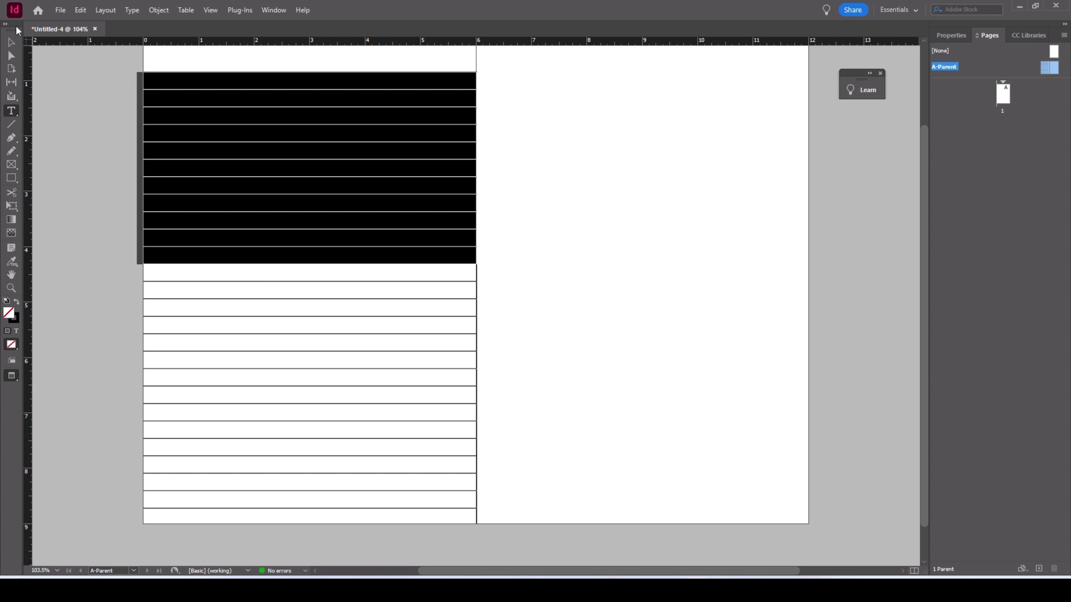
key(Escape)
click(86, 116)
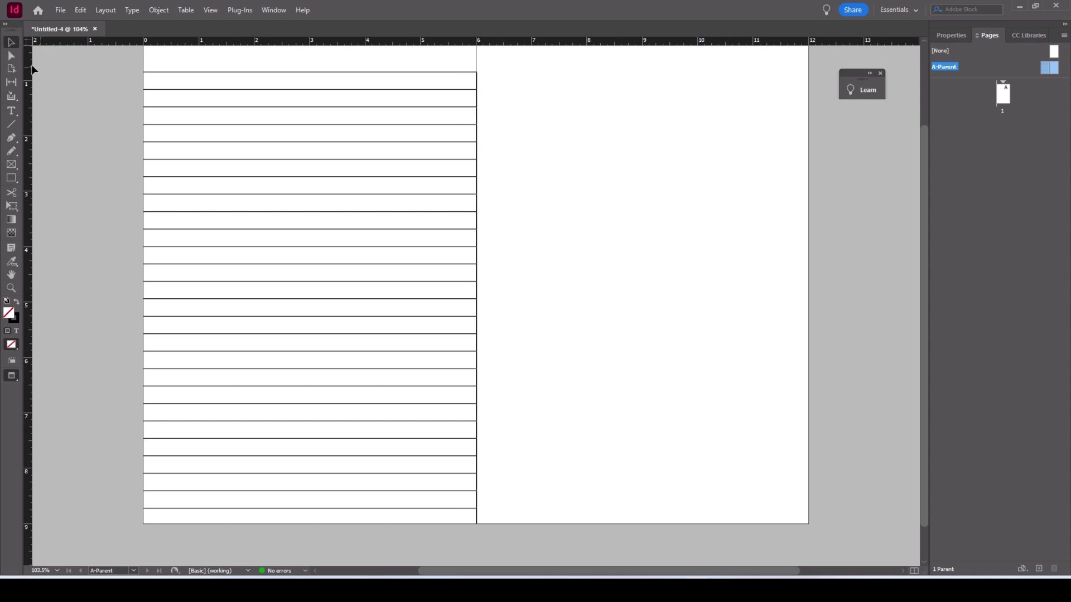
key(w)
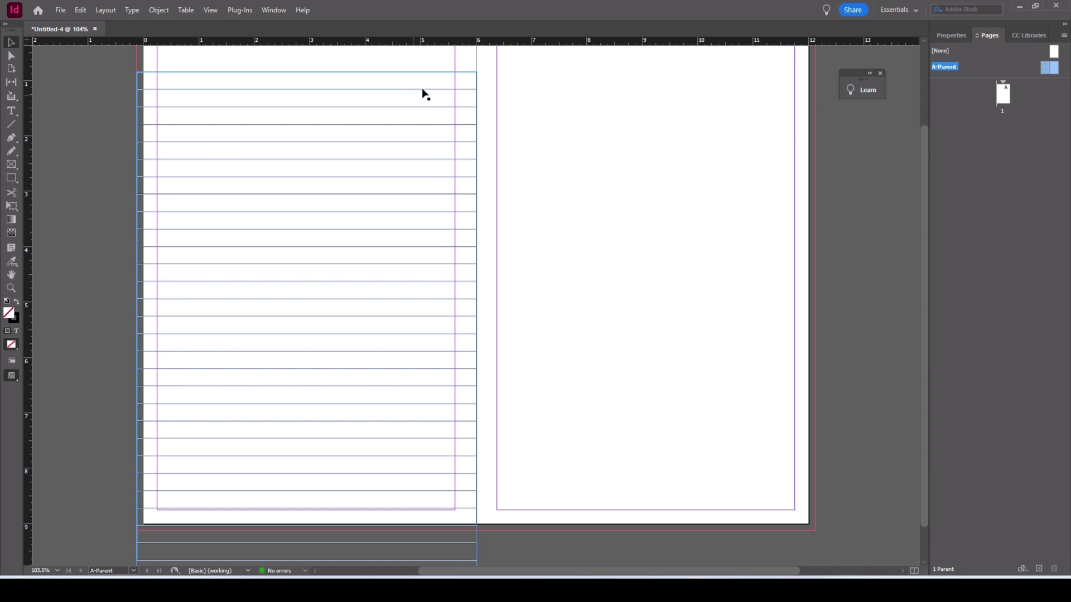
key(w)
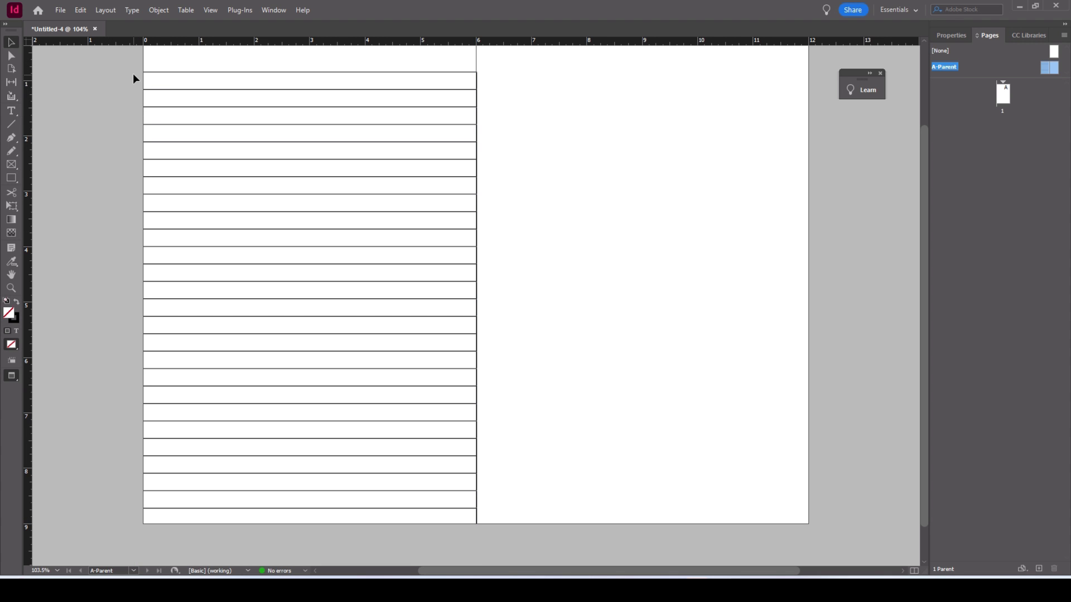
key(w)
click(164, 67)
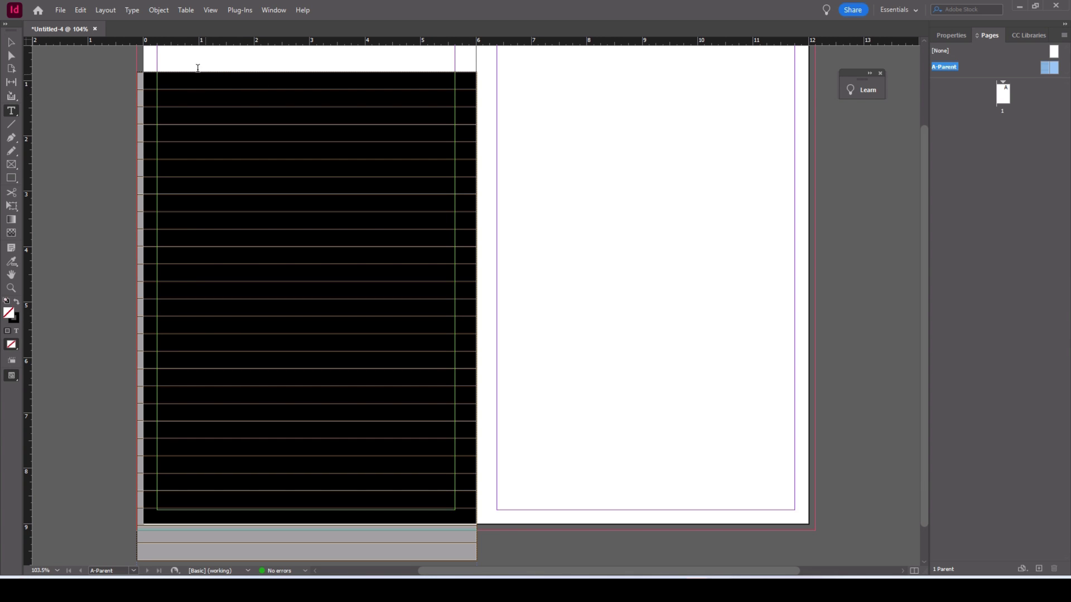
Set the table cell stroke colour to [None], then preview the page without guides.
click(186, 10)
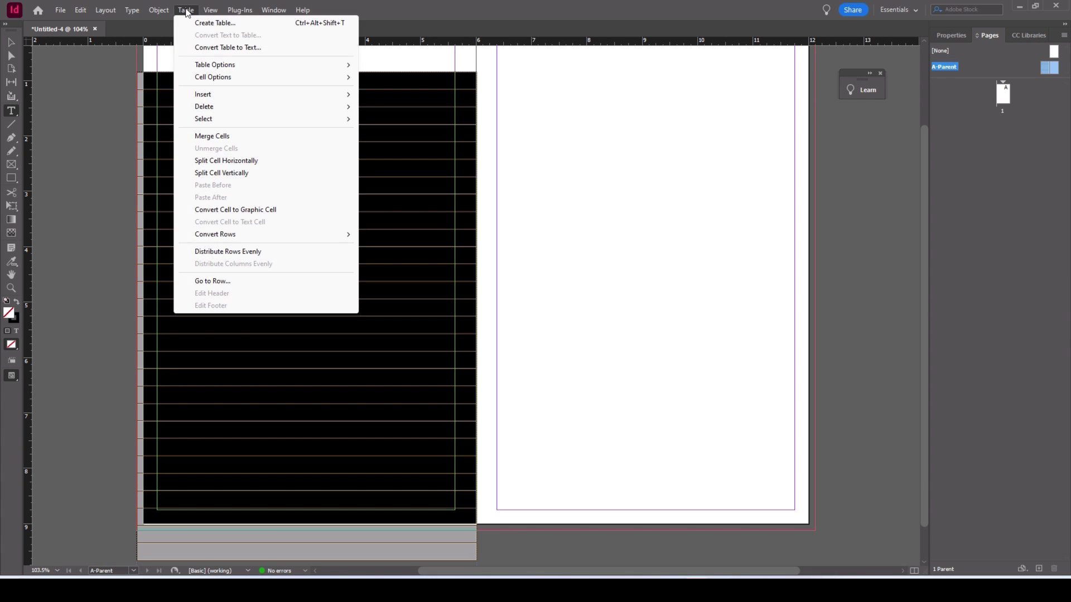
mouse_move(224, 80)
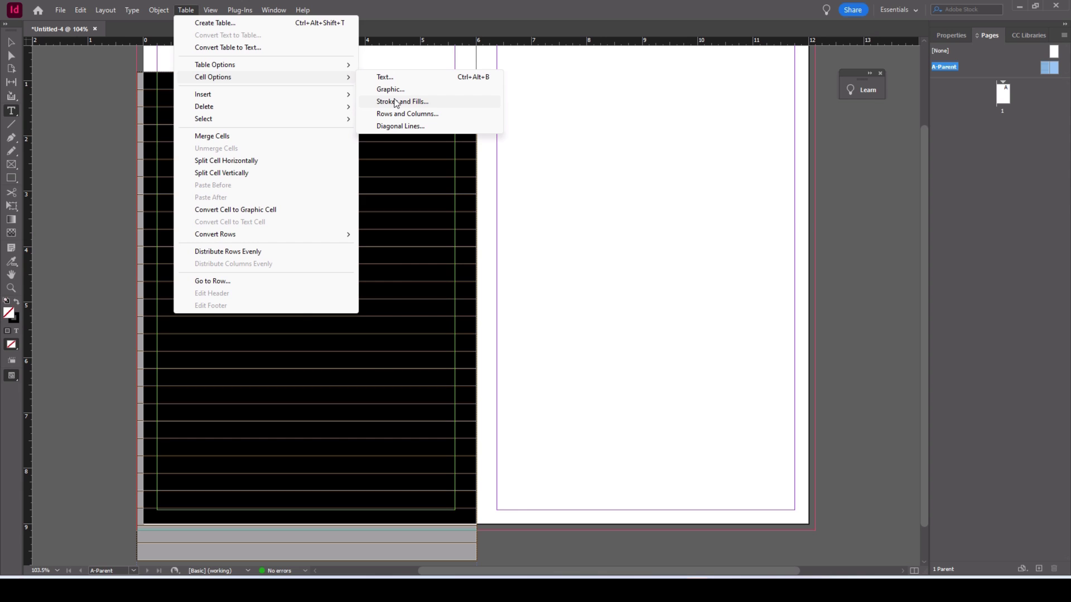
click(396, 102)
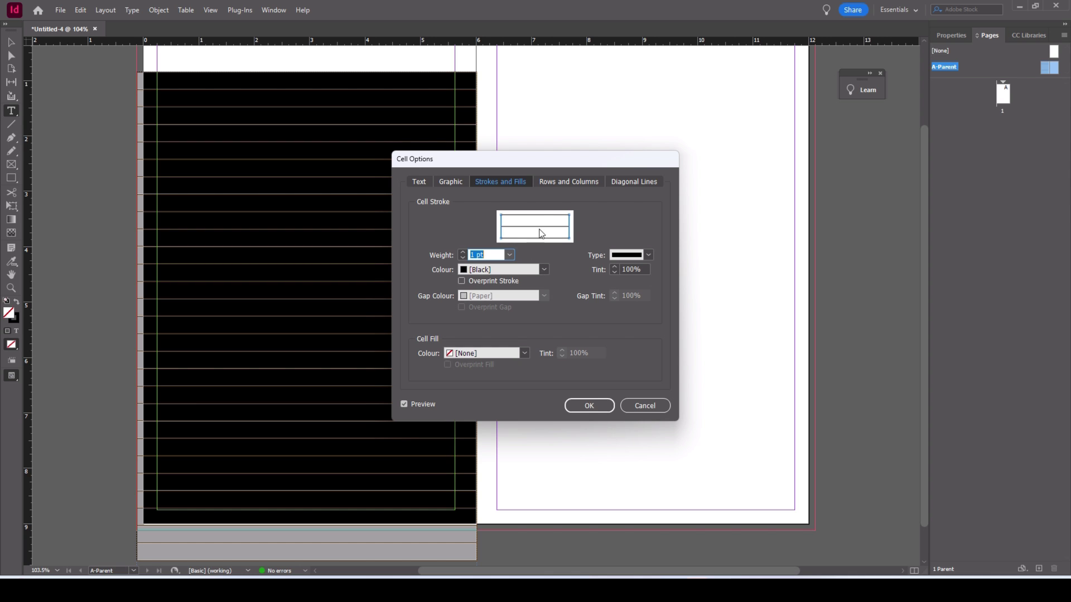
click(544, 270)
click(497, 282)
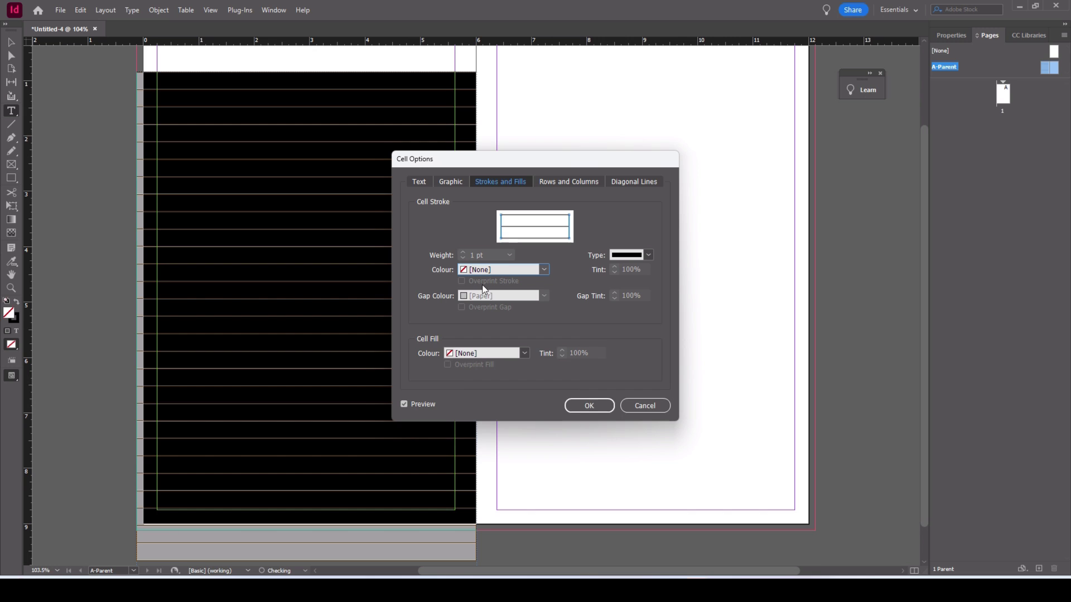
click(588, 404)
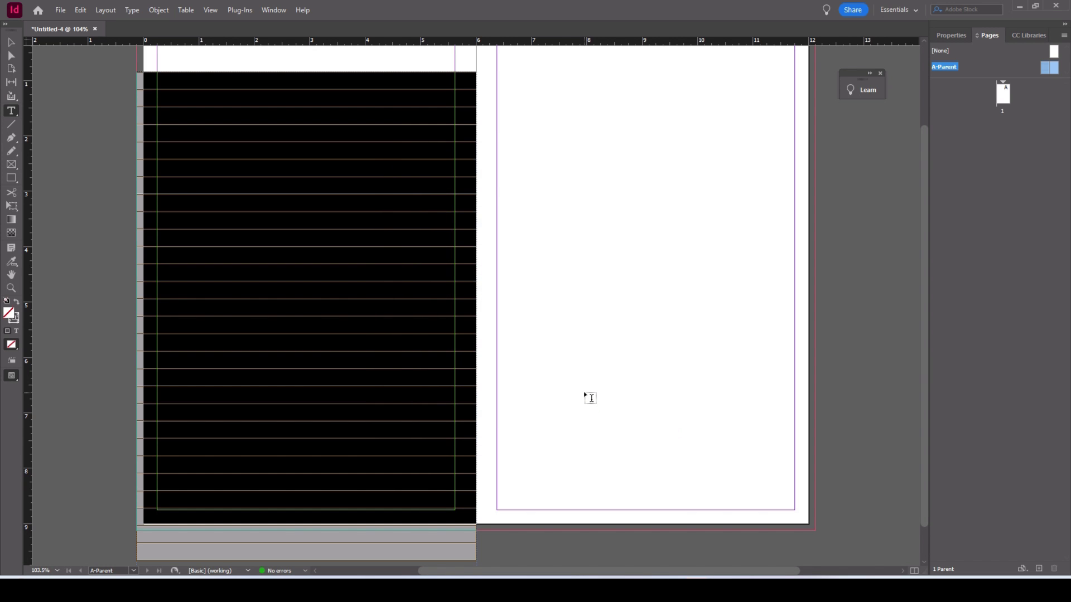
click(589, 397)
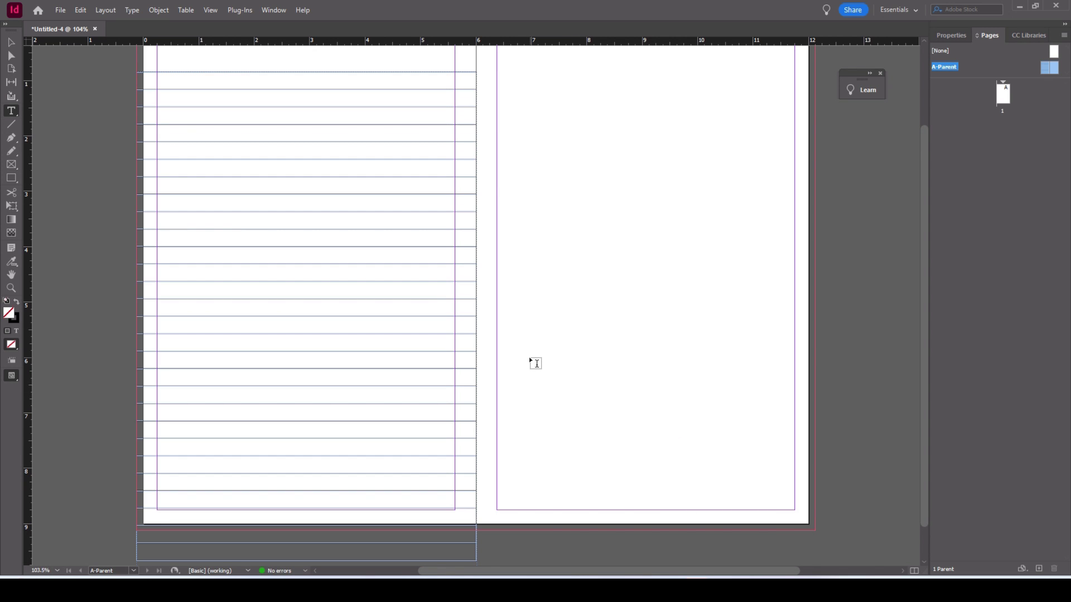
key(w)
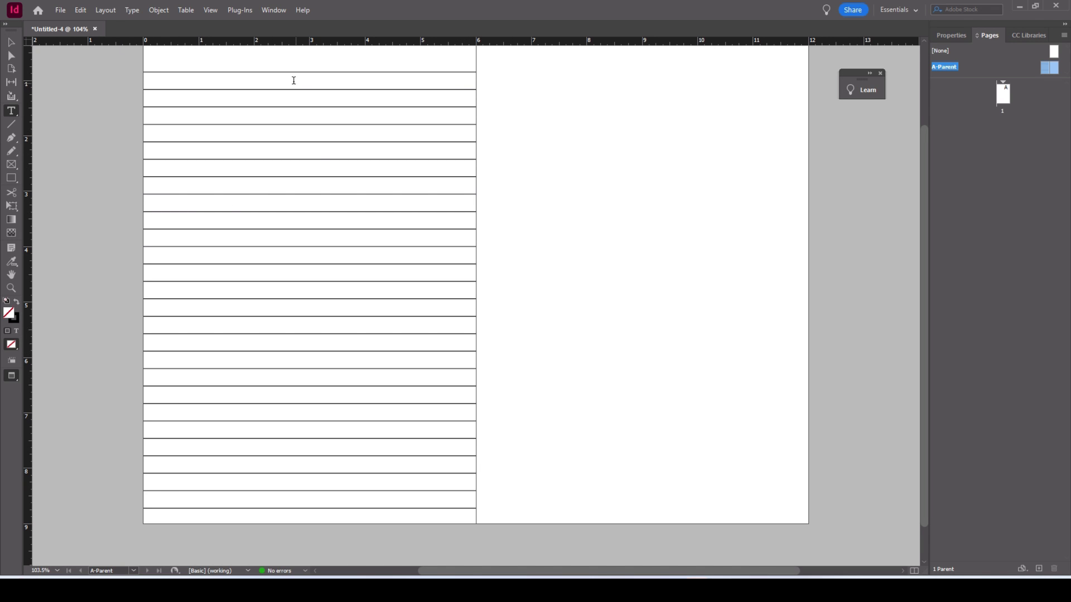
scroll(291, 141, up, 1)
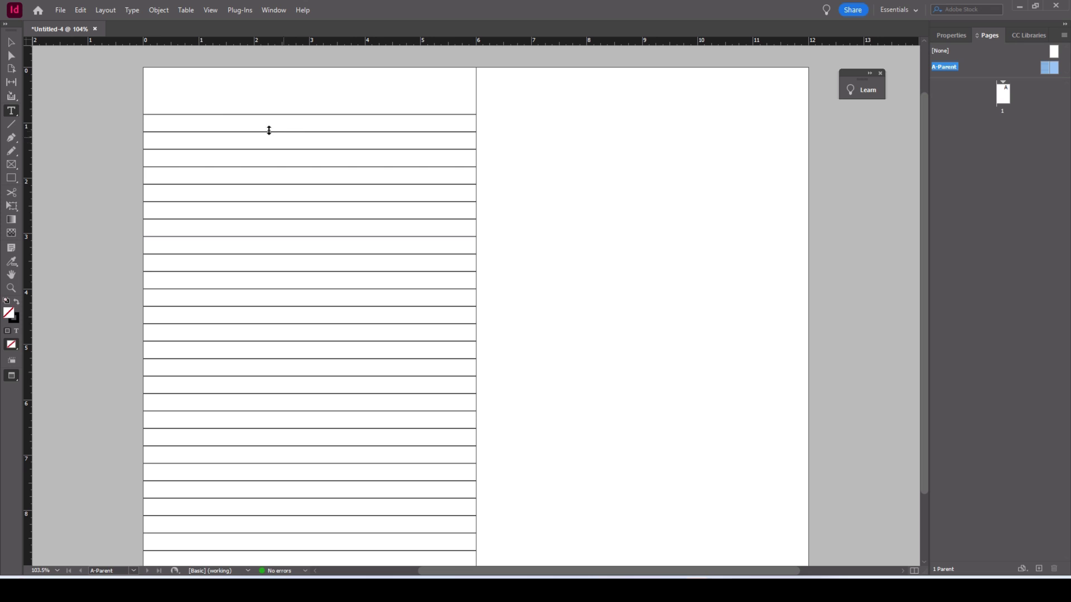
Give the cell borders a 0.5 pt solid black stroke and preview the ruled left page.
click(221, 111)
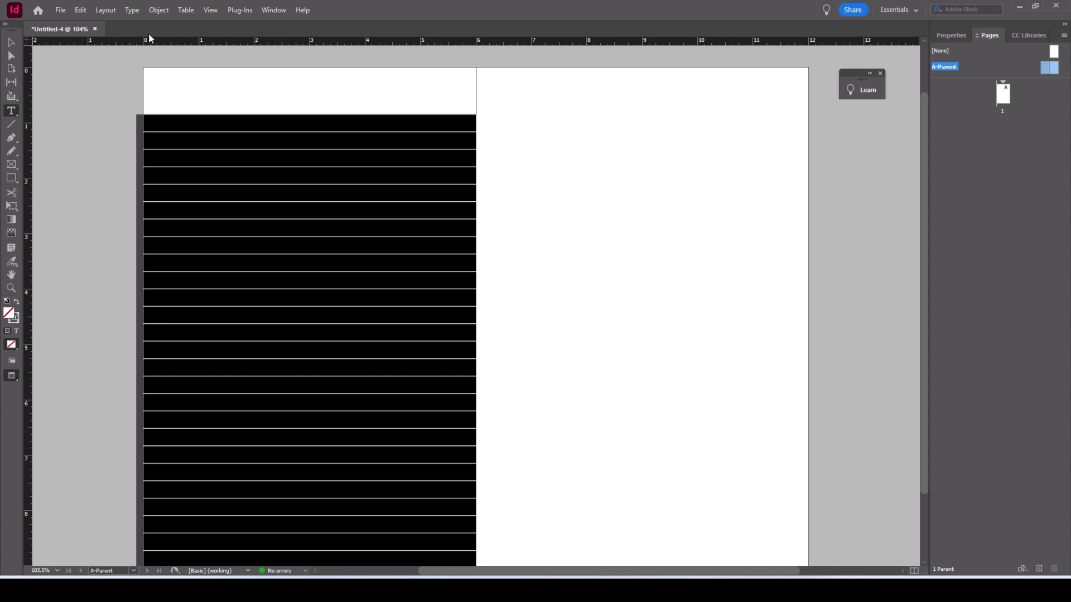
click(188, 11)
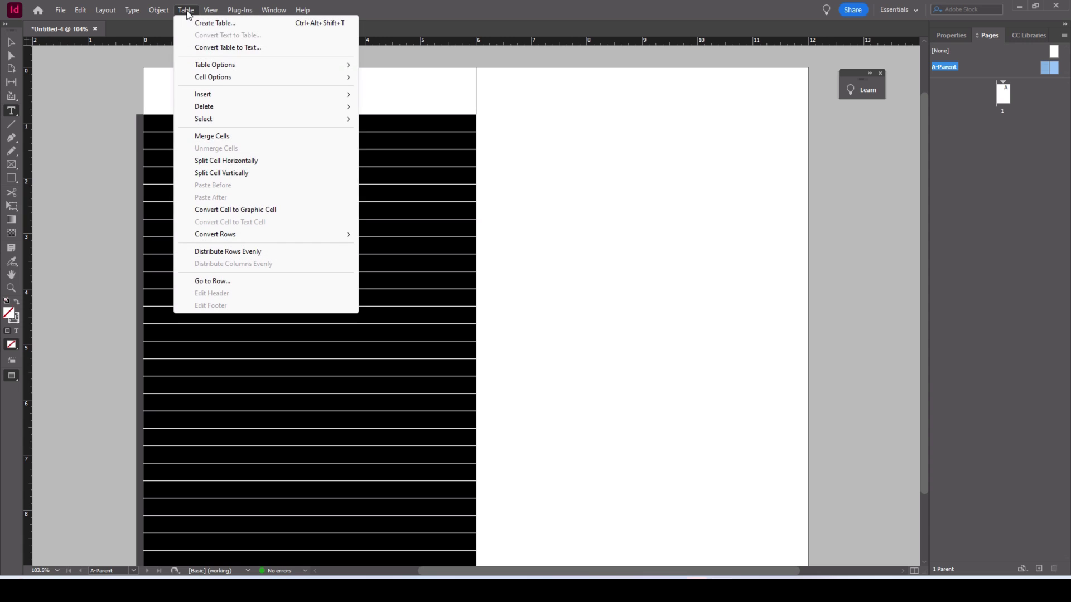
mouse_move(222, 66)
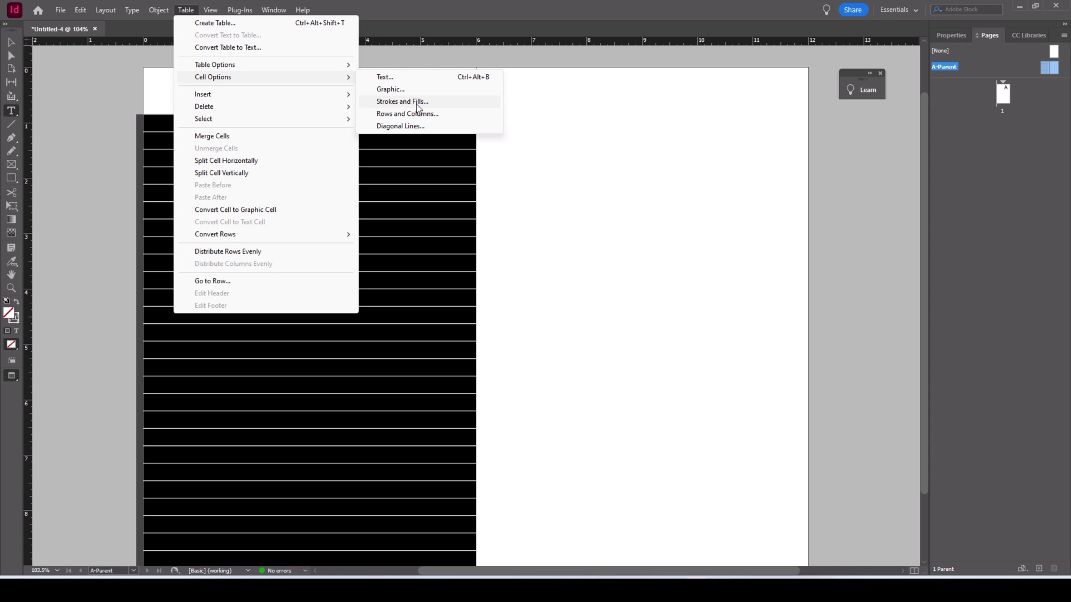
click(418, 103)
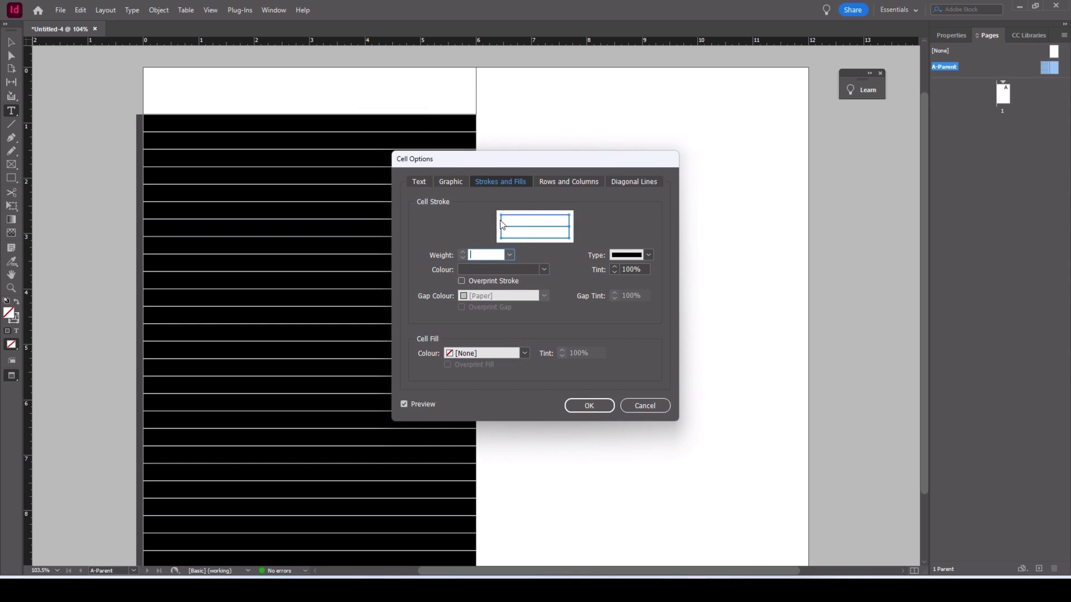
click(572, 224)
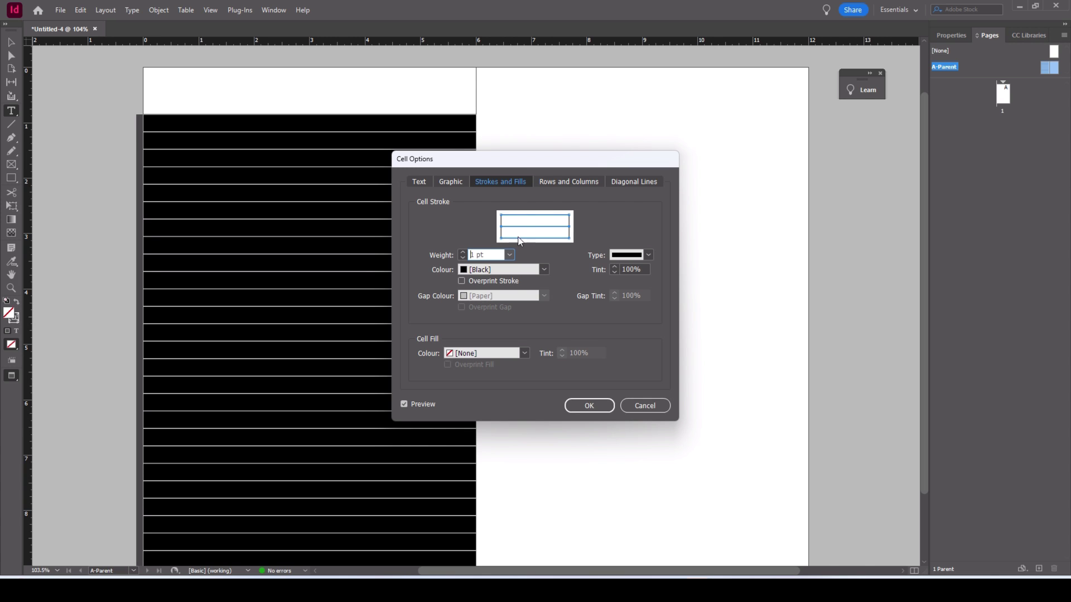
click(509, 255)
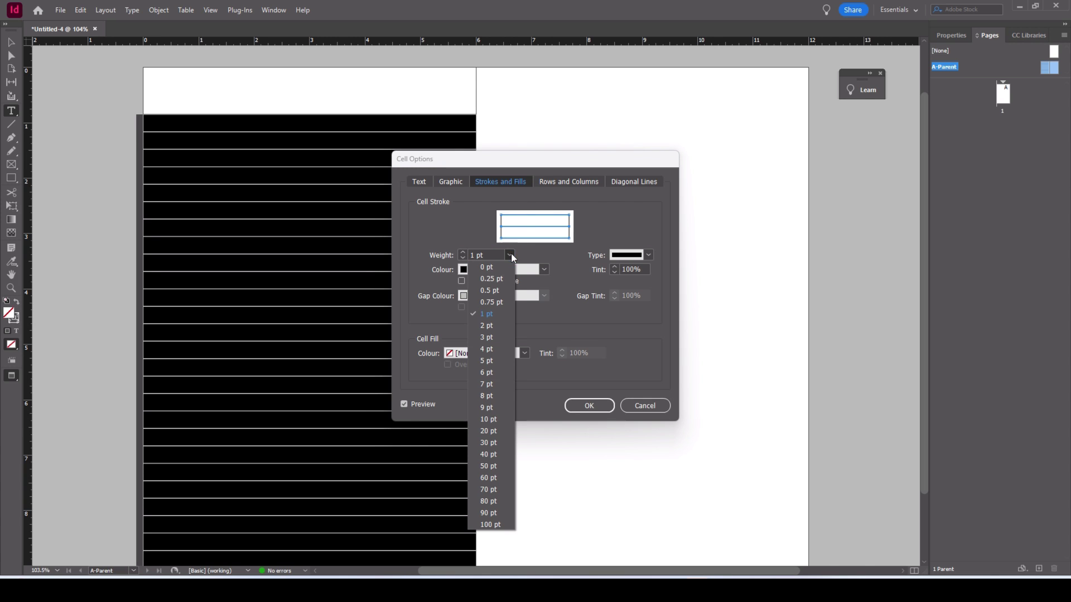
click(485, 289)
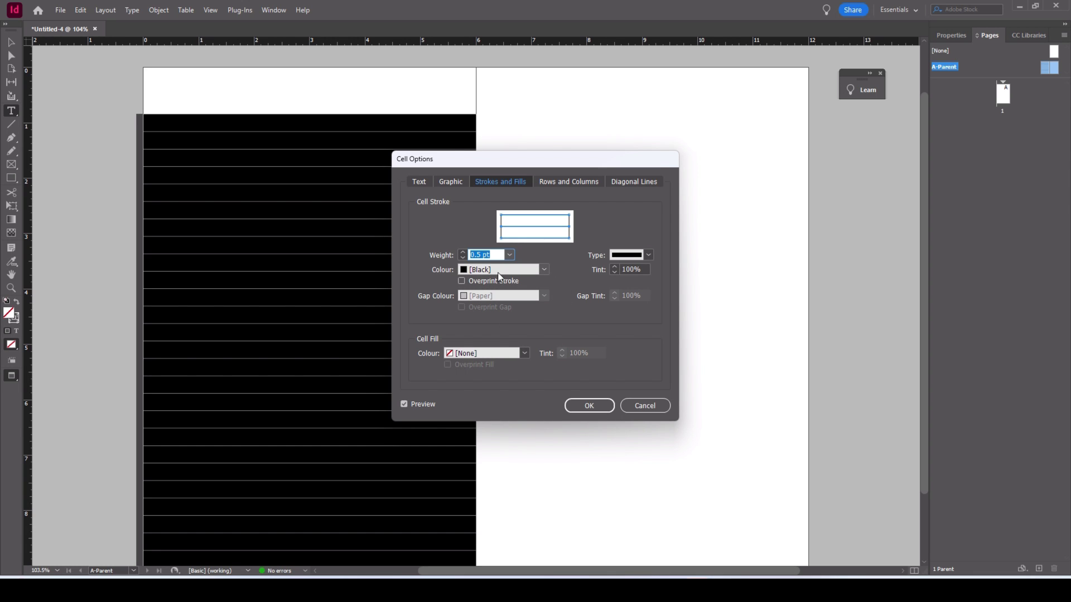
click(648, 256)
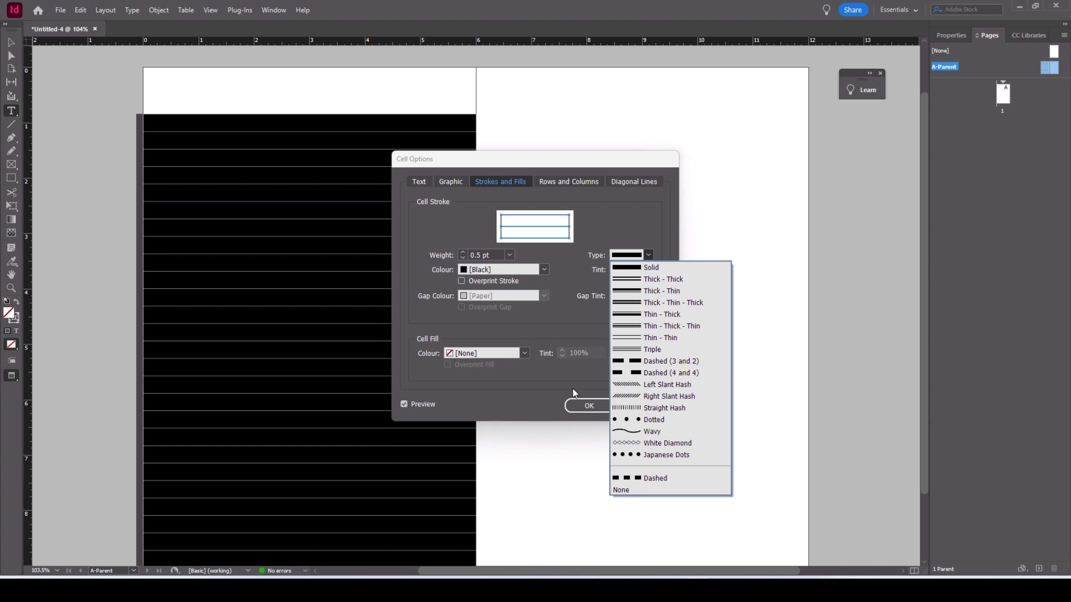
click(578, 403)
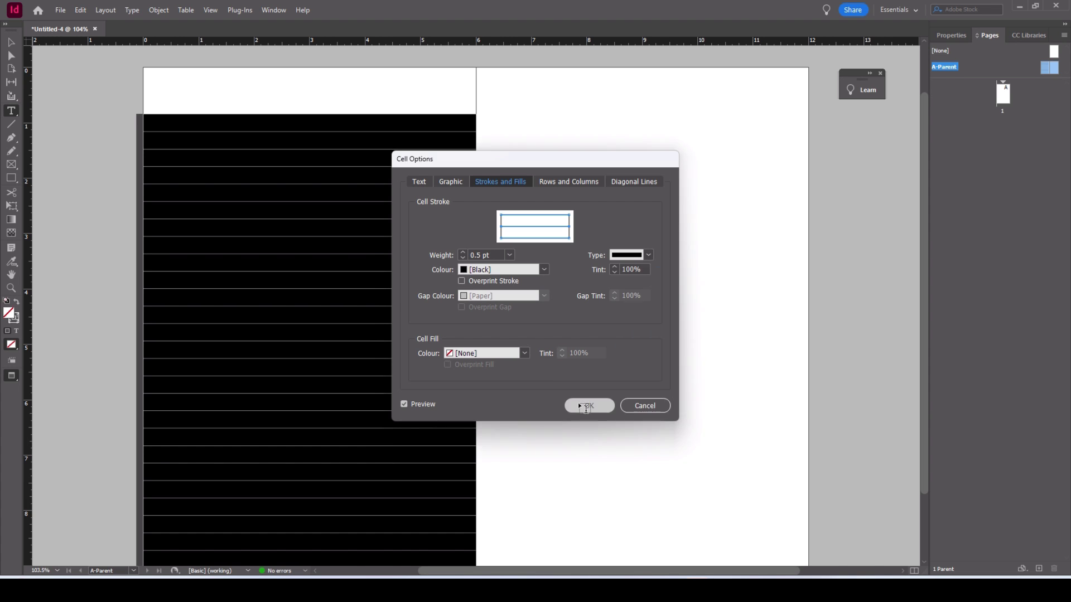
click(578, 403)
key(w)
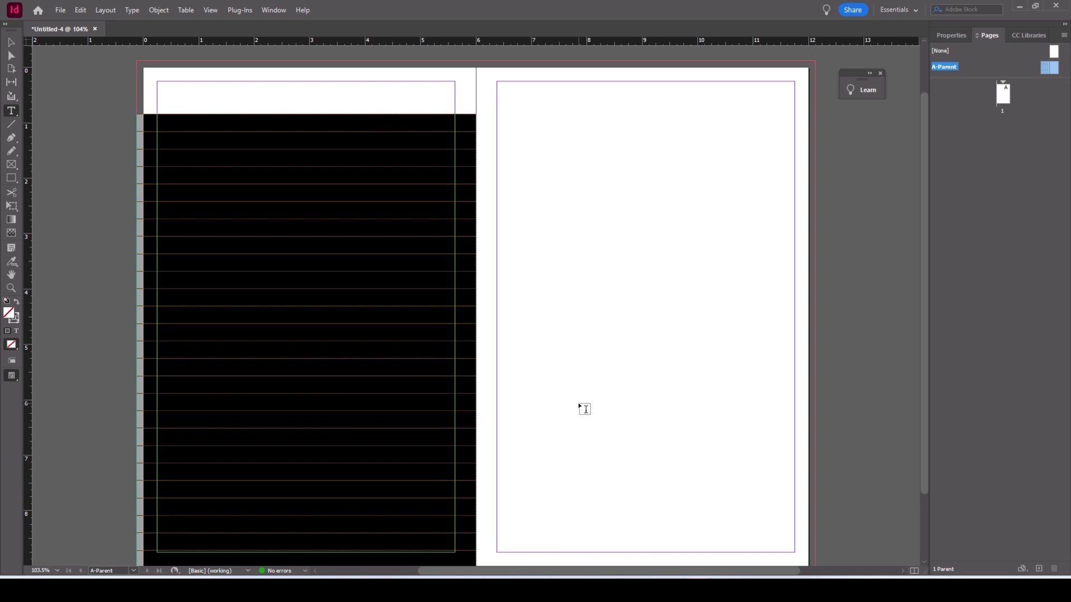
key(w)
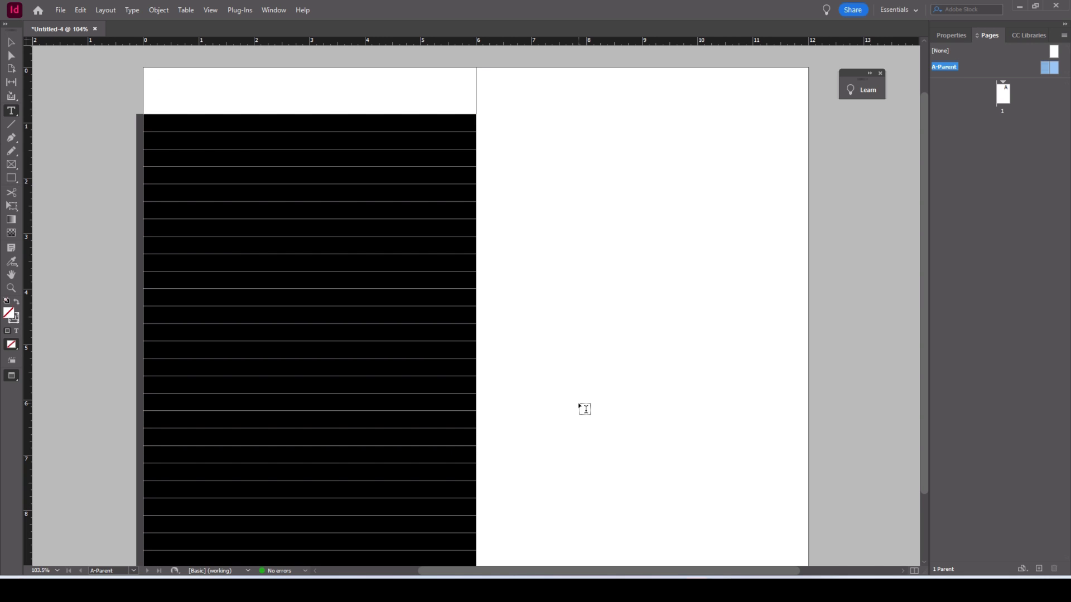
Select the table's frame, try moving it onto the right page, then undo the move.
click(585, 408)
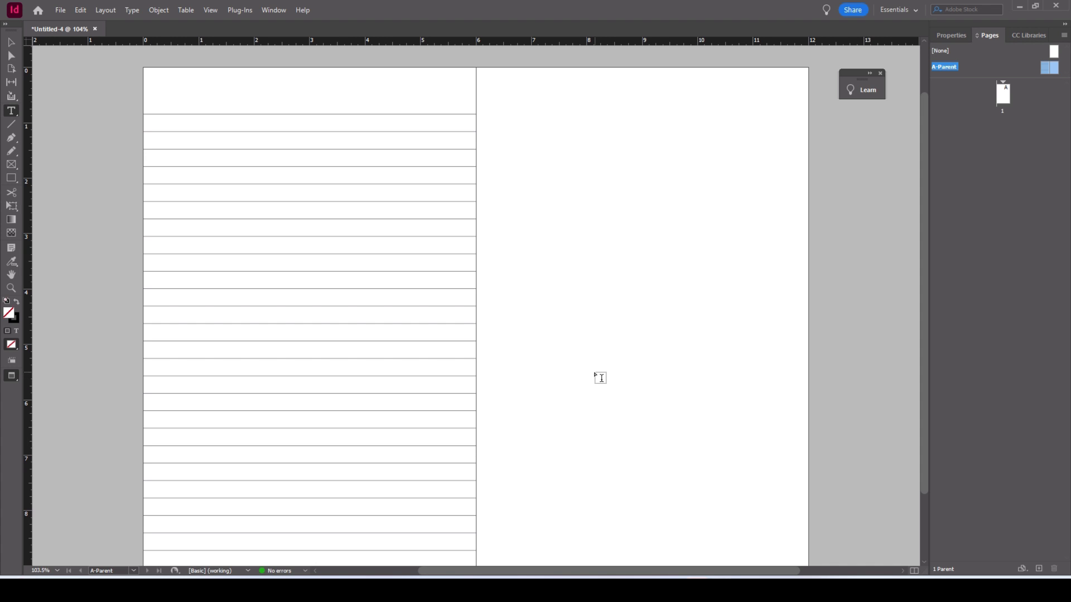
click(11, 42)
click(407, 157)
click(310, 120)
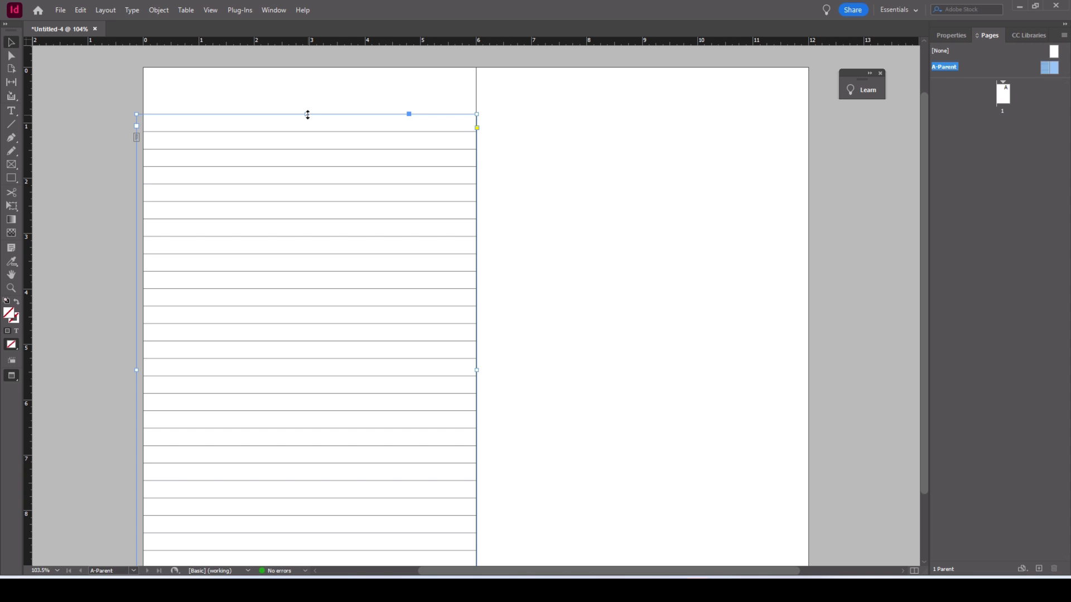
click(257, 113)
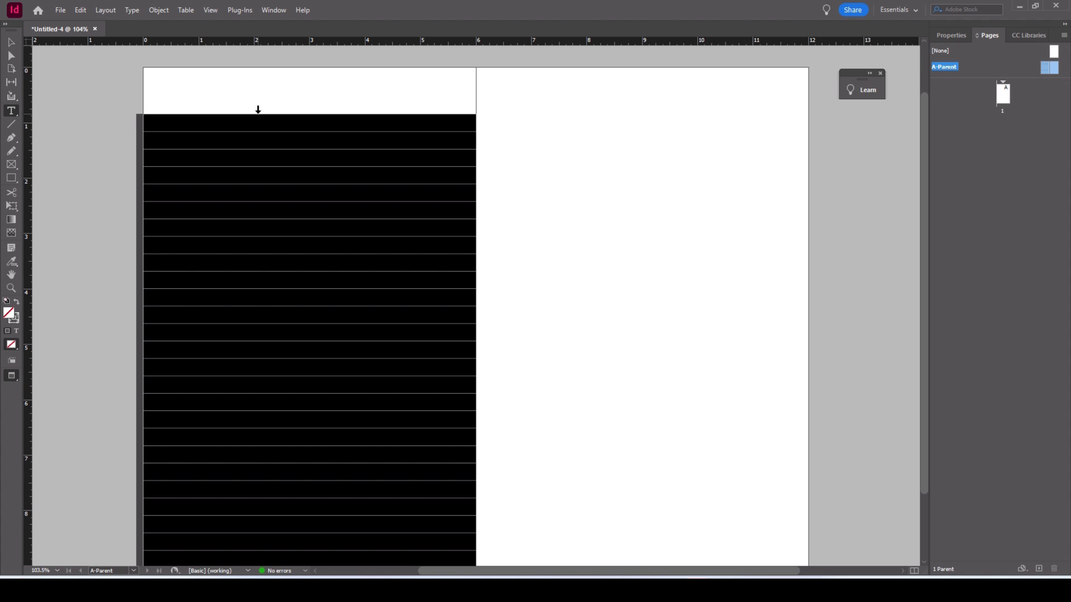
ctrl+click(263, 125)
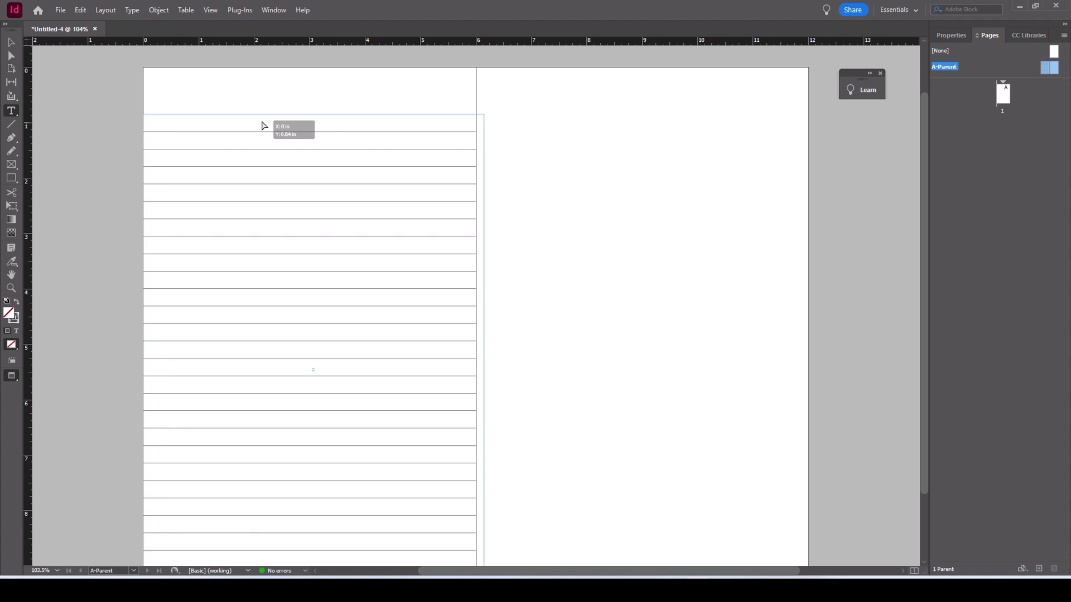
drag(263, 124, 593, 122)
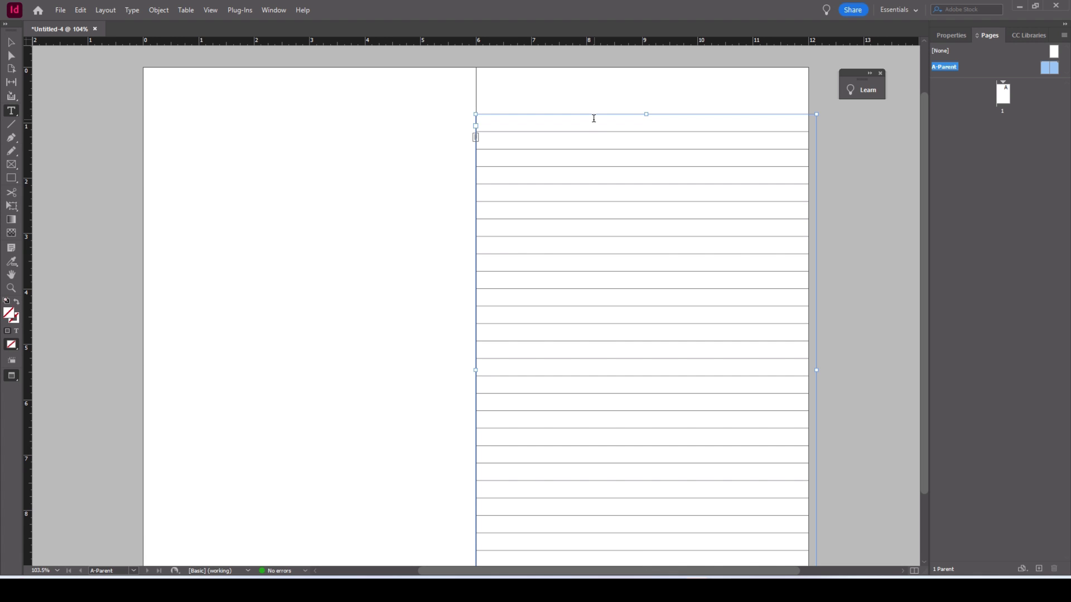
key(ctrl+z)
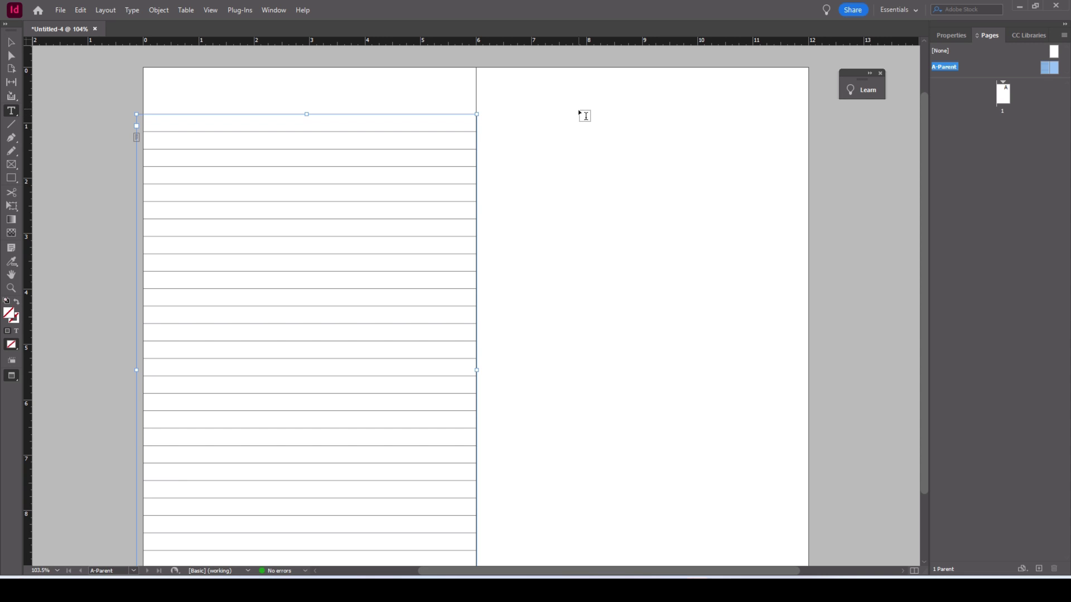
Stretch the table frame to the right page's outer edge so the ruled lines span both pages.
click(287, 116)
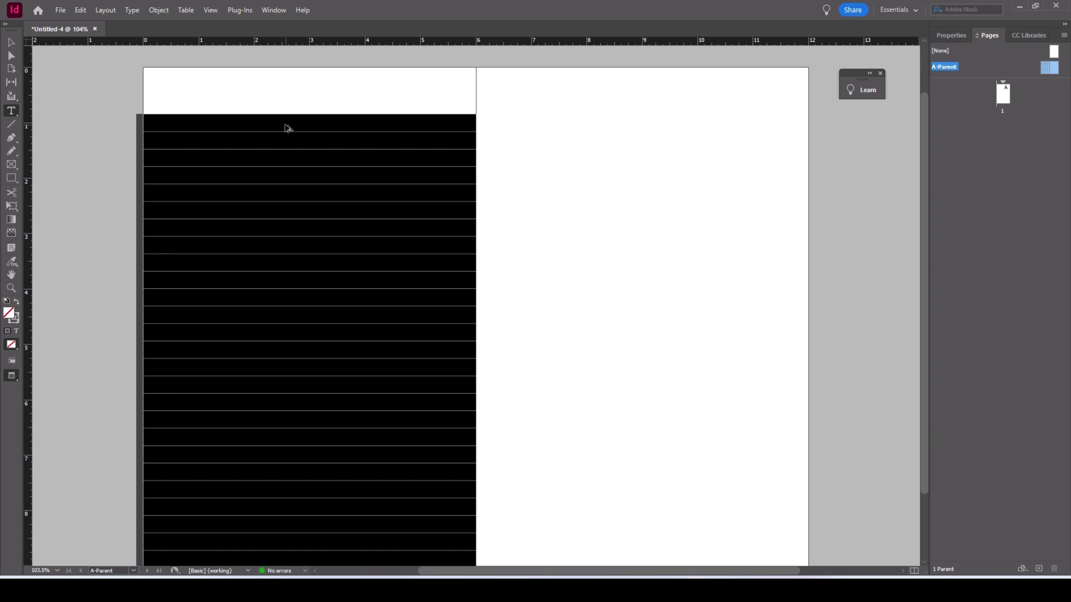
click(288, 128)
drag(287, 128, 627, 128)
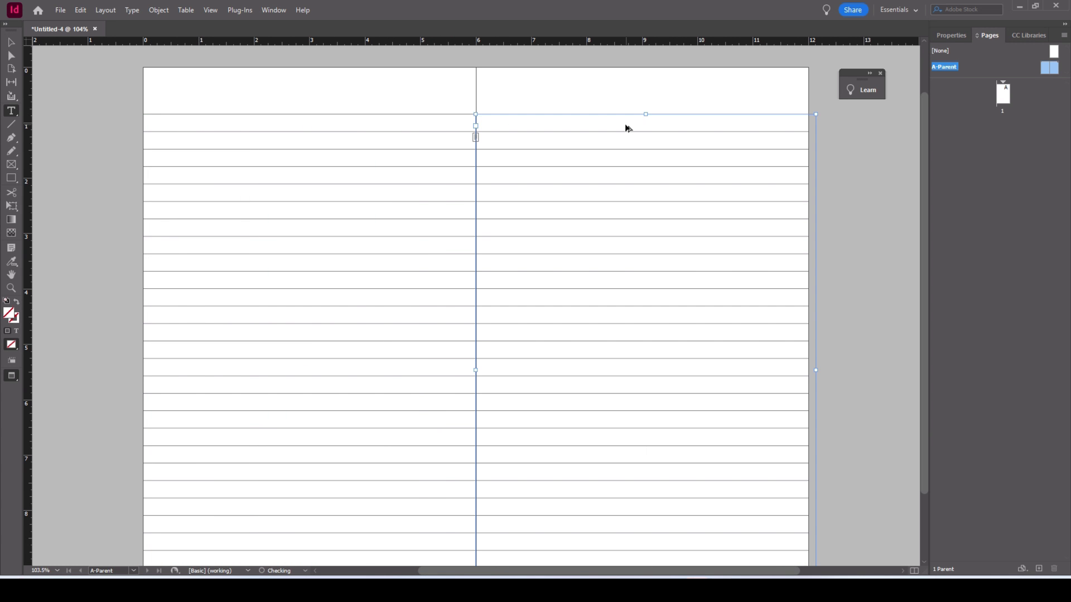
key(Escape)
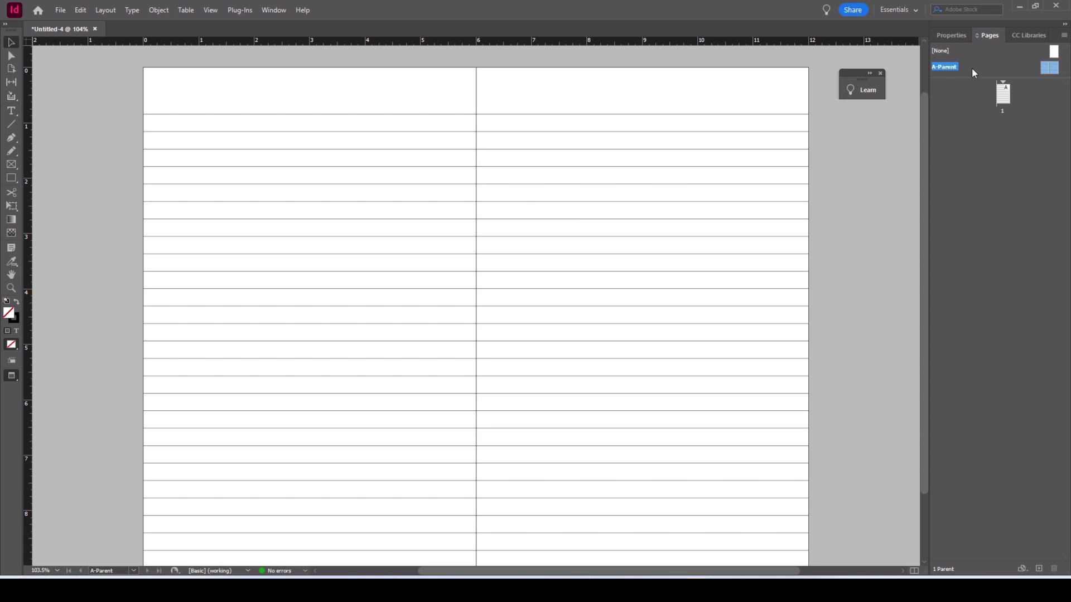
Insert 100 pages after page 1 using the A-Parent spread.
double_click(1009, 98)
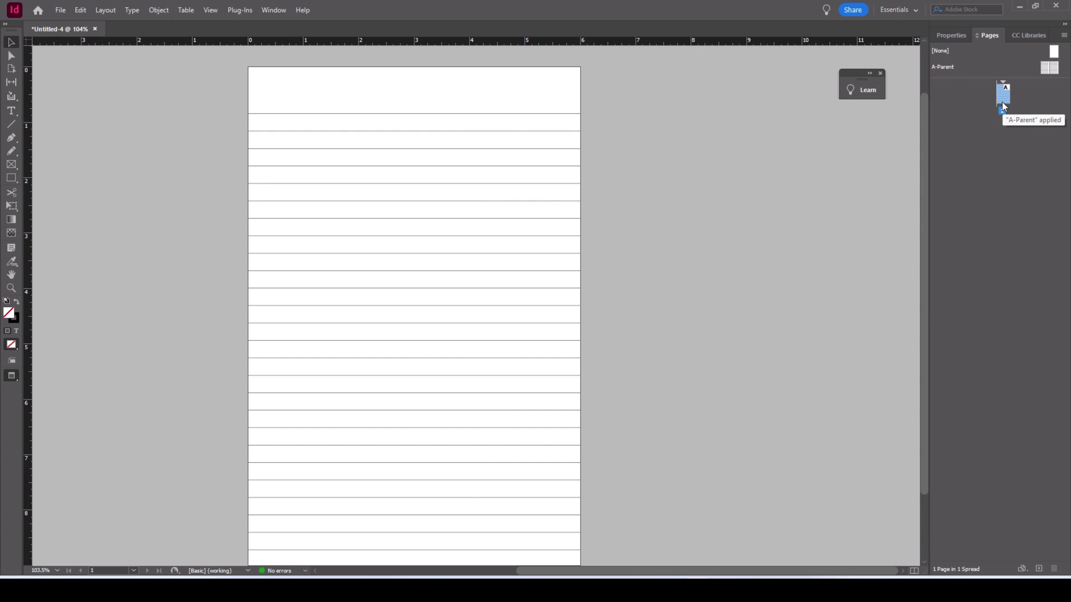
right_click(1004, 107)
click(916, 110)
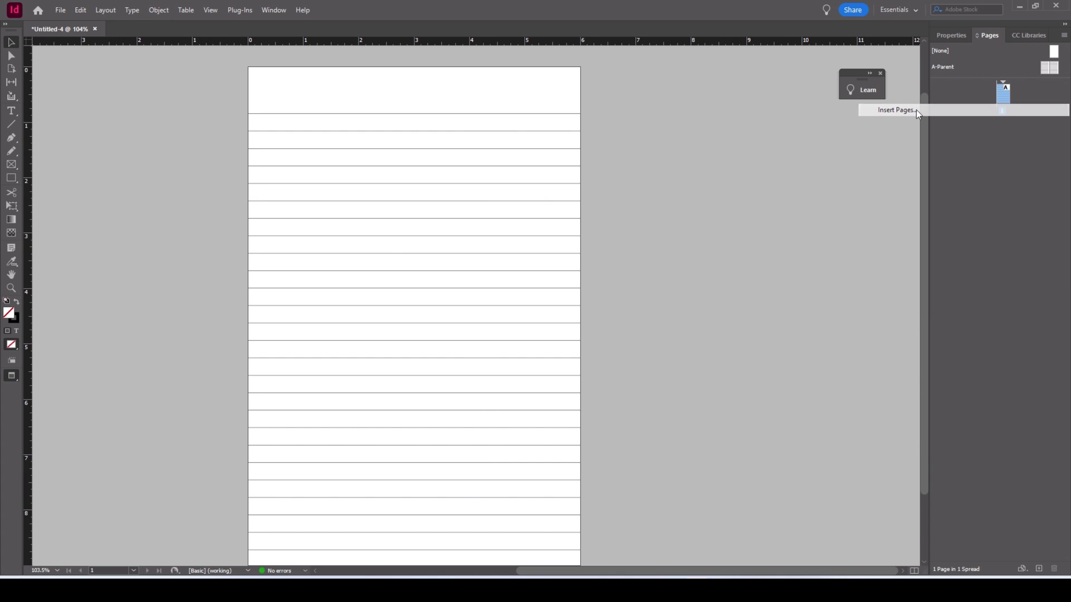
text(100)
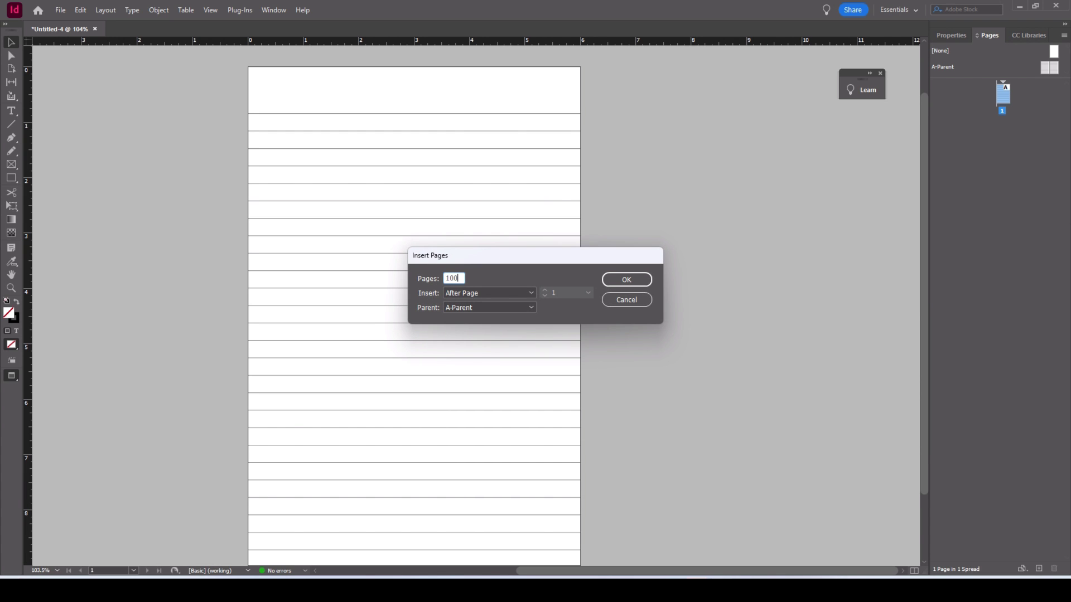
key(Return)
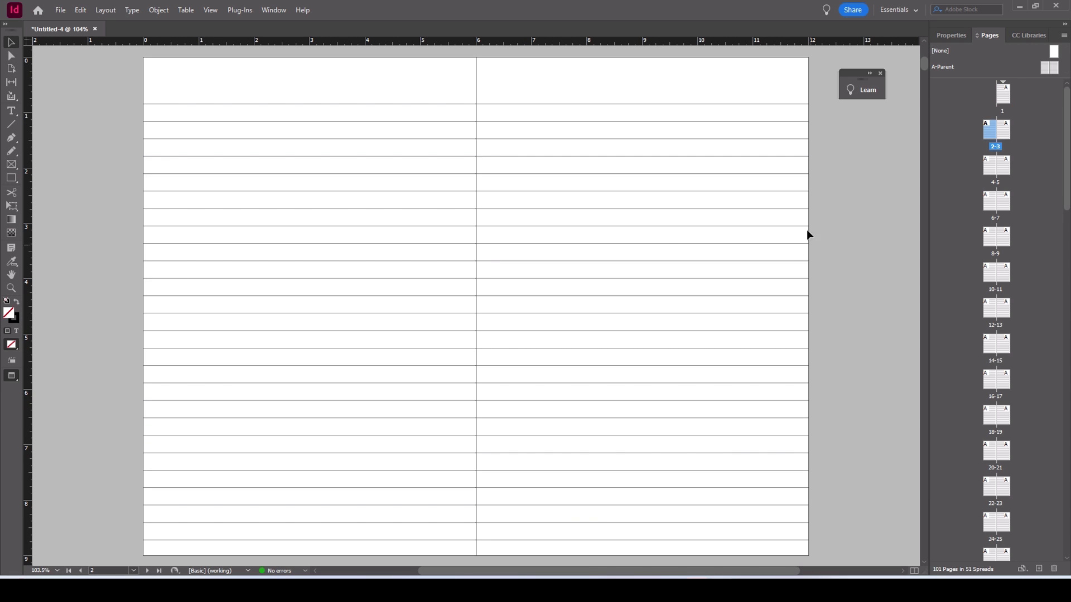
scroll(761, 223, down, 5)
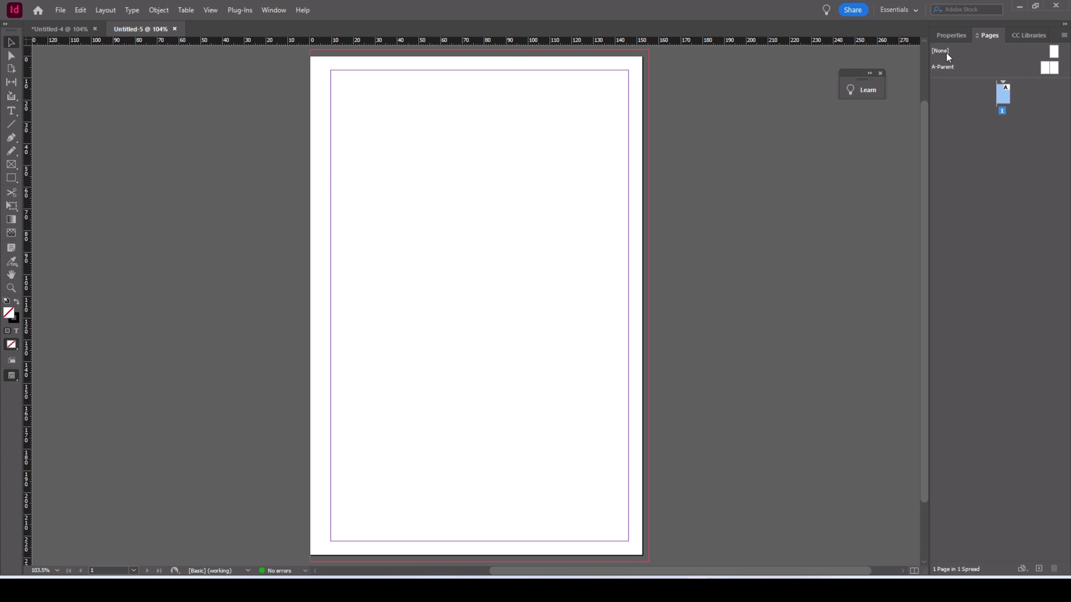
Open Untitled-5's blank A-Parent spread from the Pages panel for editing.
double_click(946, 67)
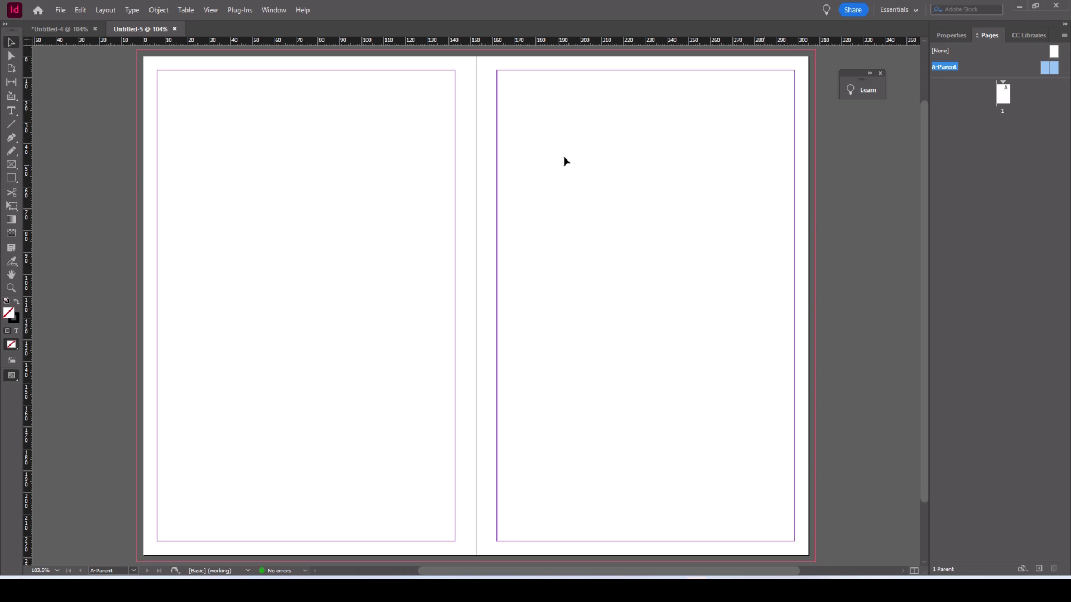
Draw a margin-to-margin horizontal line near the top of the left page with a 0.5 pt Solid stroke.
click(11, 124)
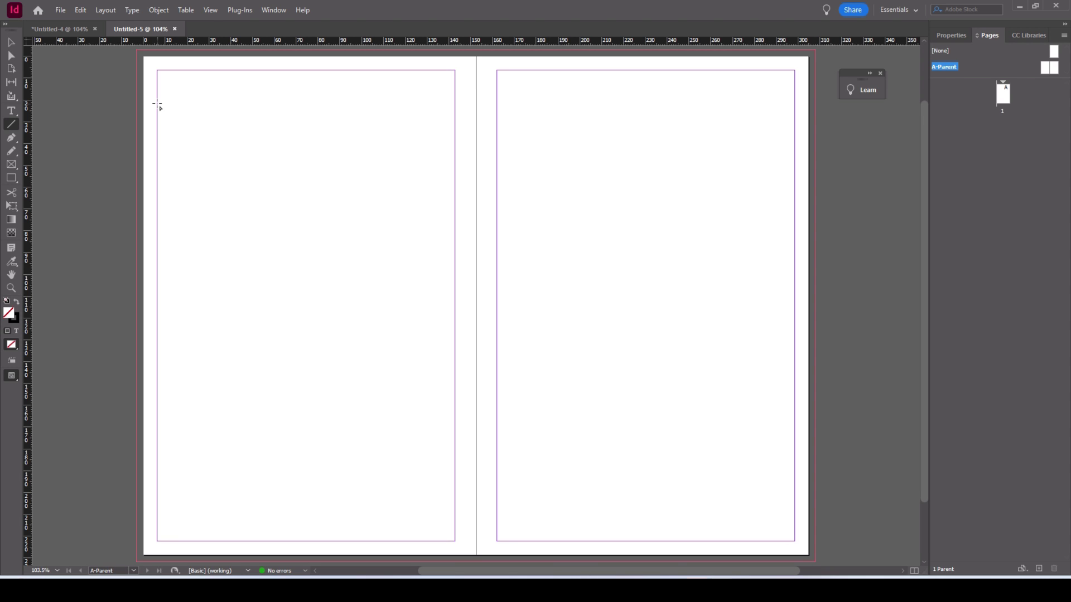
drag(157, 104, 454, 110)
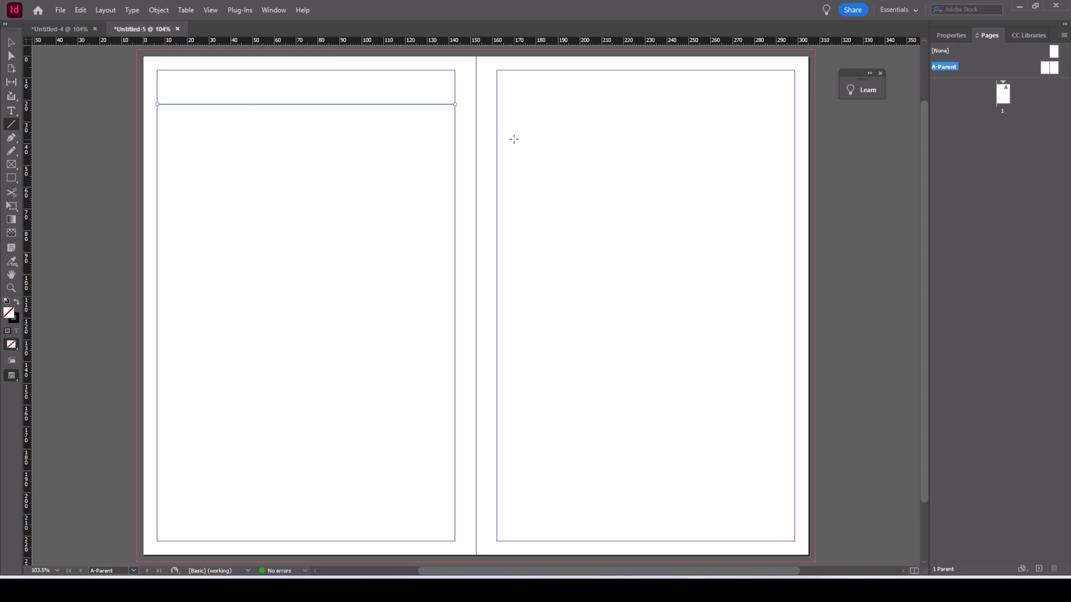
click(954, 38)
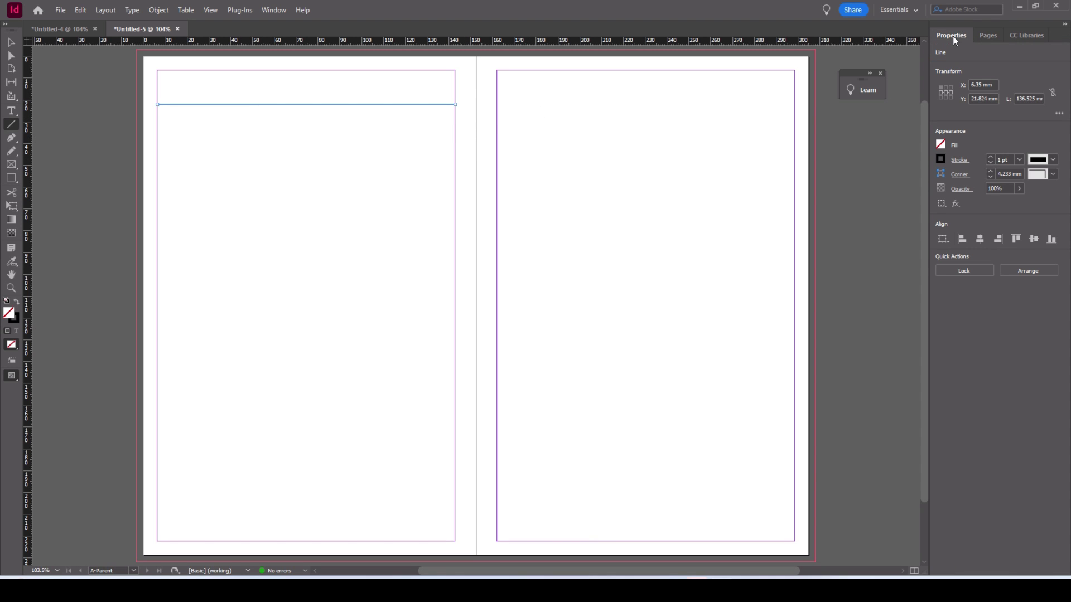
click(1019, 160)
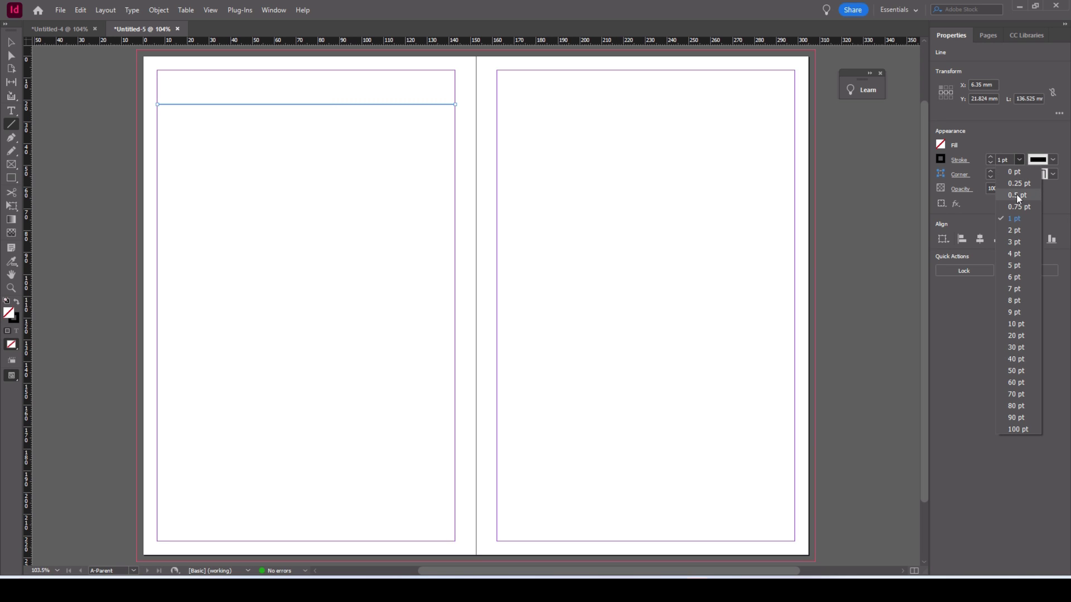
click(1016, 195)
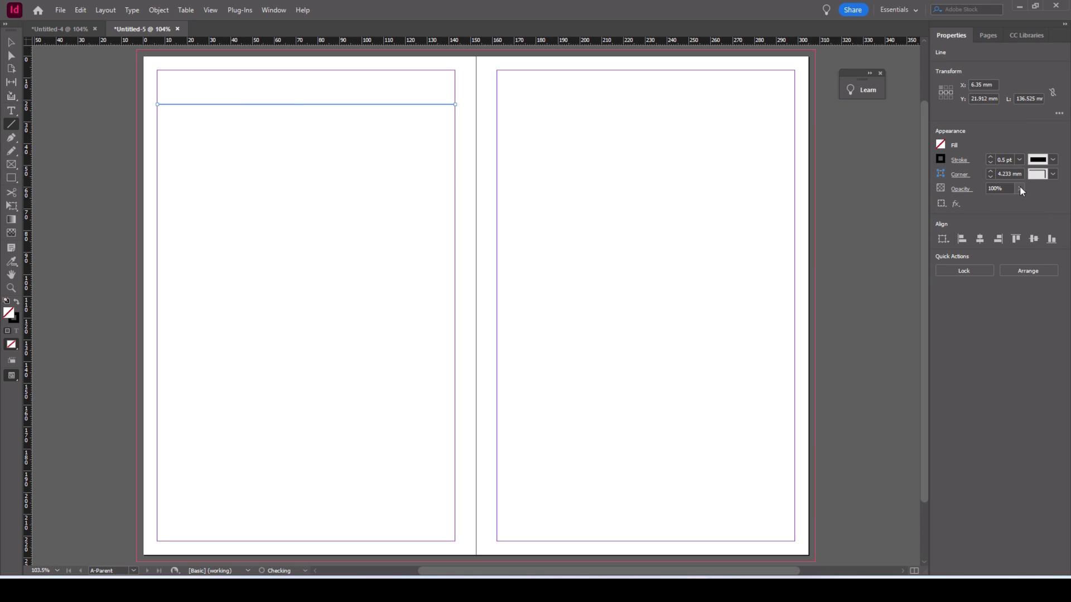
click(1053, 161)
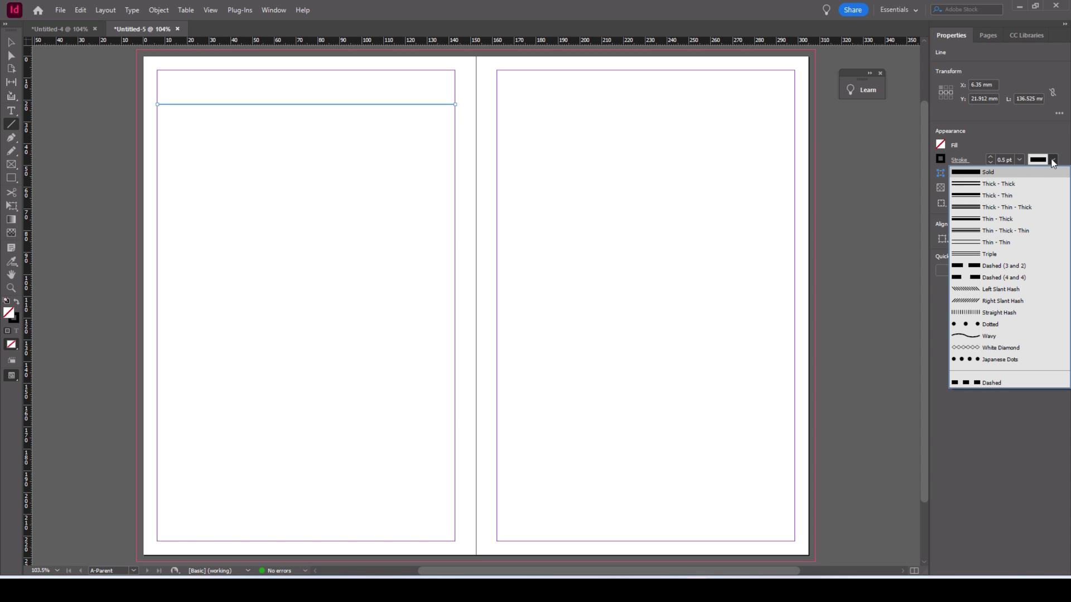
click(1053, 161)
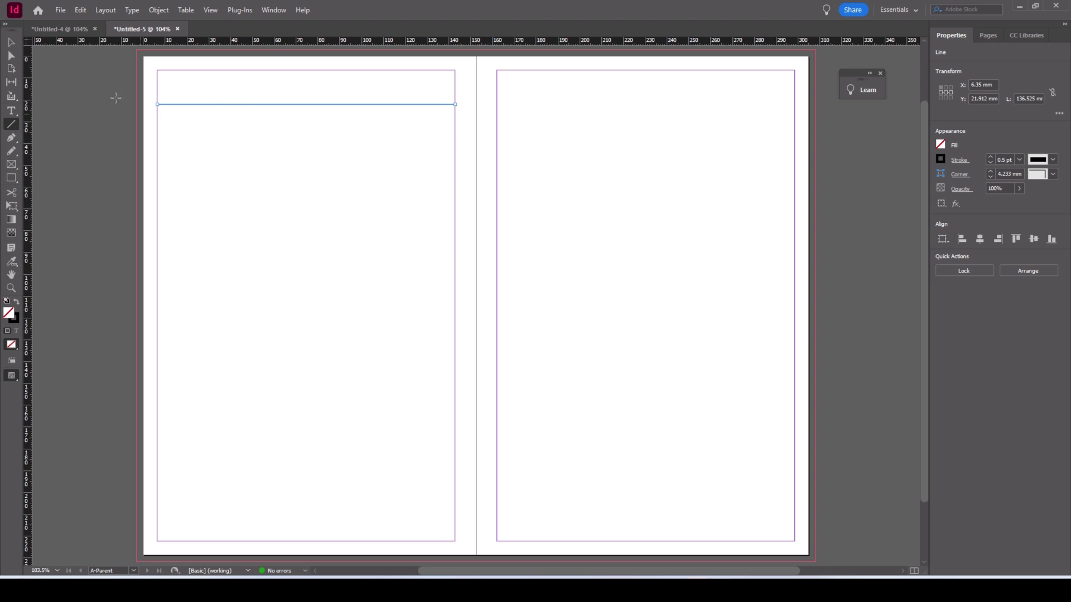
Open Step and Repeat, clear the horizontal offset and set the vertical offset to 8 mm.
click(82, 11)
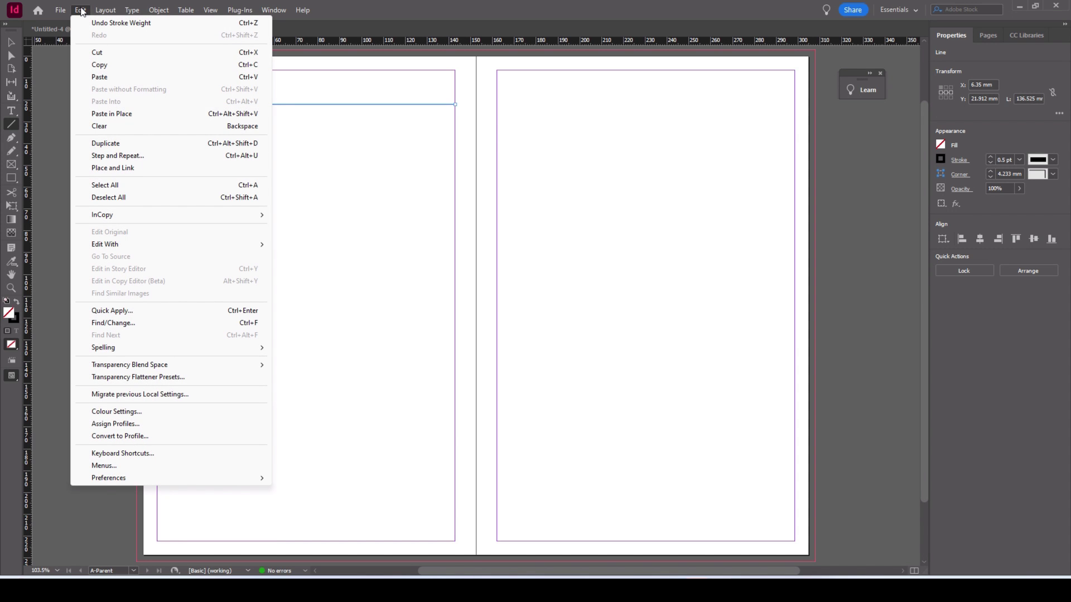
click(117, 156)
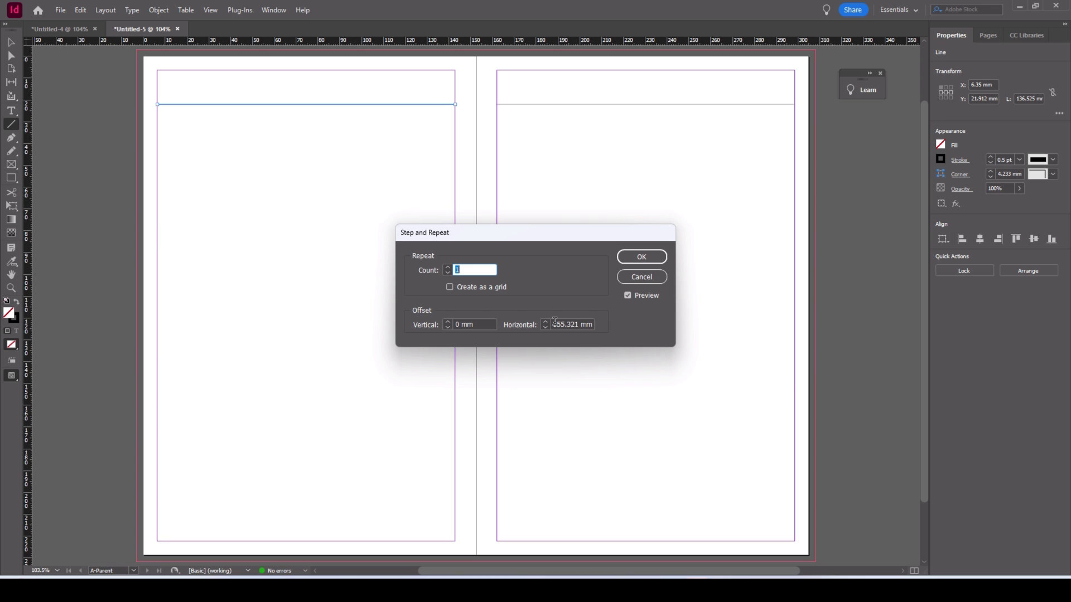
drag(554, 323, 603, 326)
key(BackSpace)
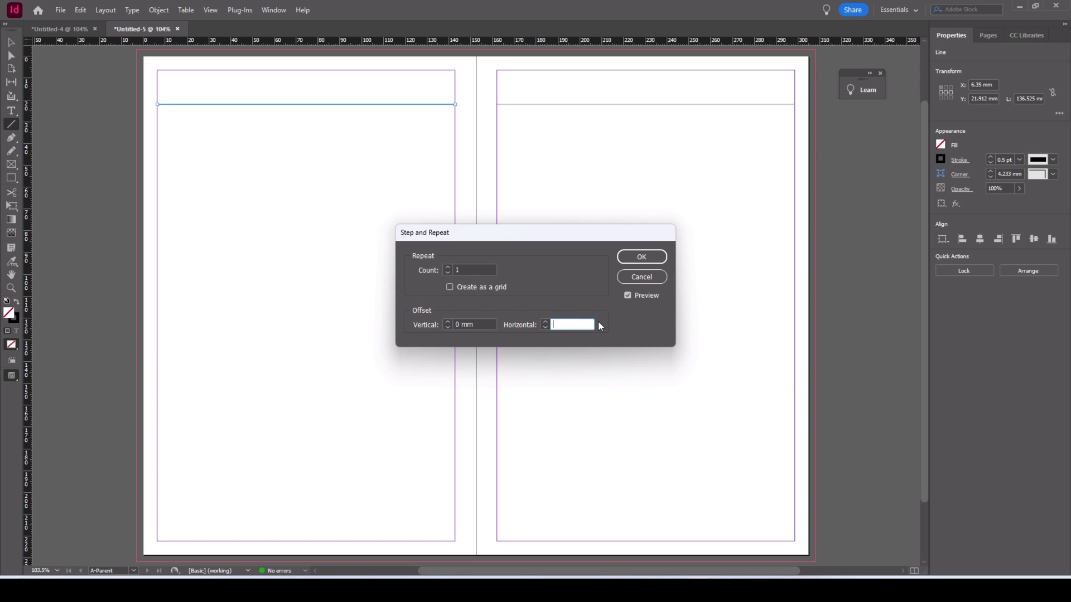
click(481, 324)
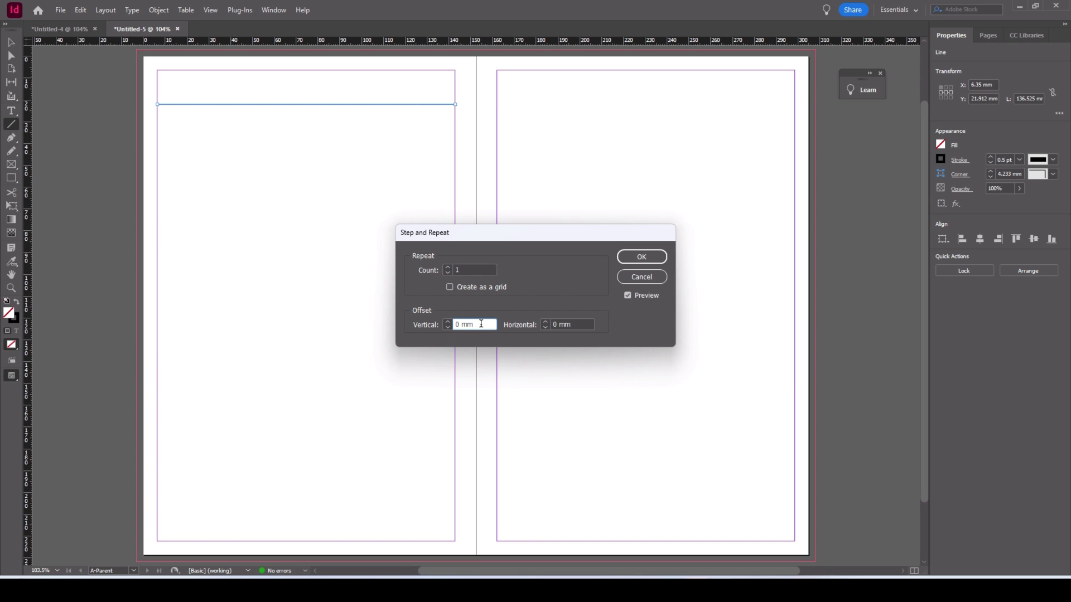
drag(481, 324, 446, 333)
text(8mm)
click(471, 268)
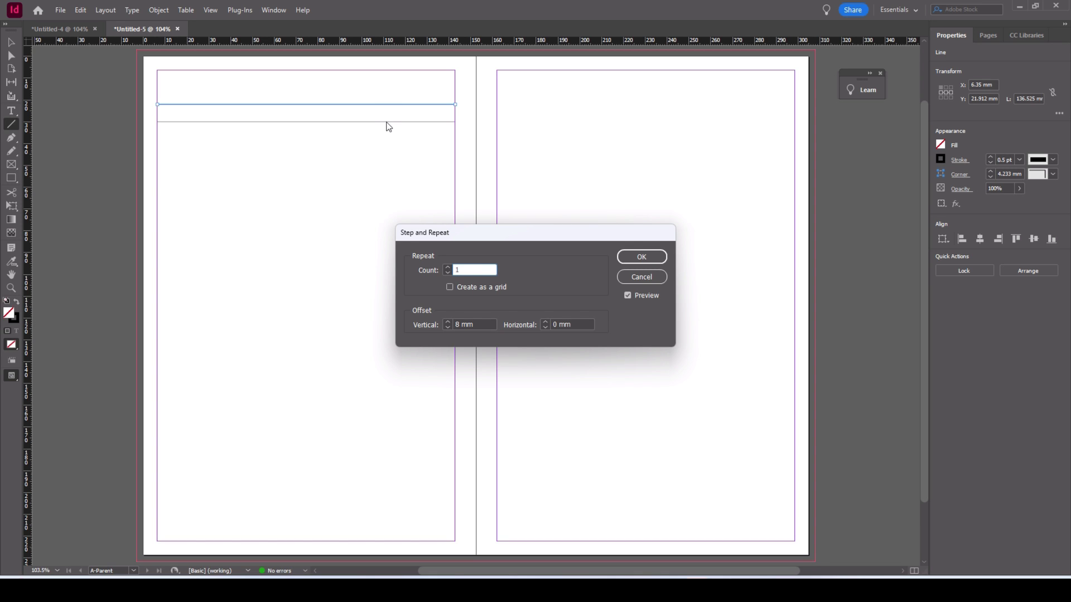
Raise the Count toward 25 so line copies preview down to the bottom of the left page.
click(449, 269)
click(449, 269)
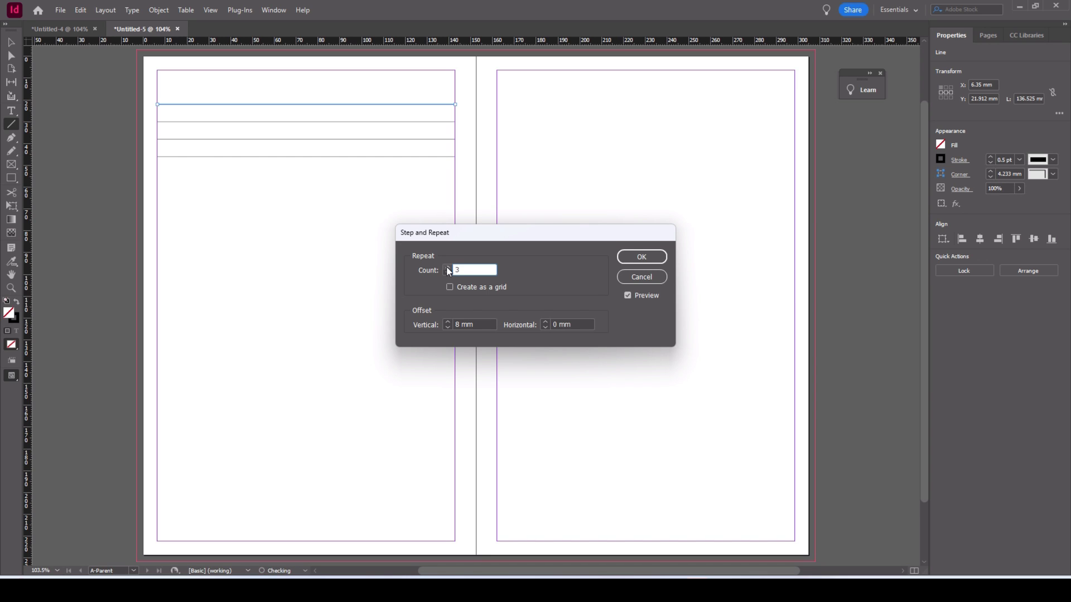
click(449, 269)
click(449, 269)
click(449, 269)
click(449, 269)
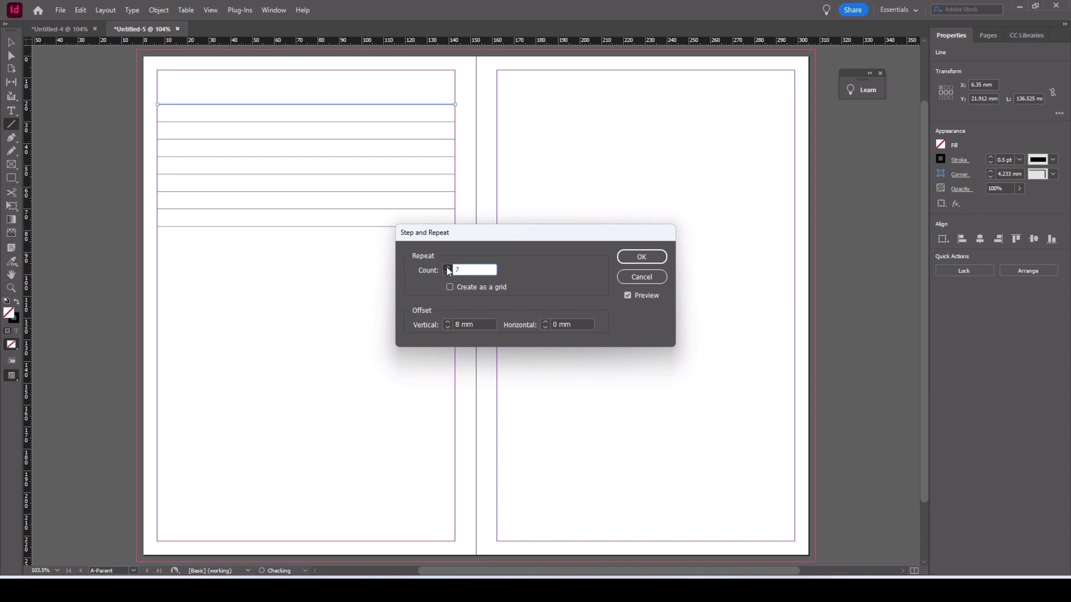
click(449, 269)
click(449, 268)
click(449, 269)
click(449, 269)
click(449, 269)
click(449, 269)
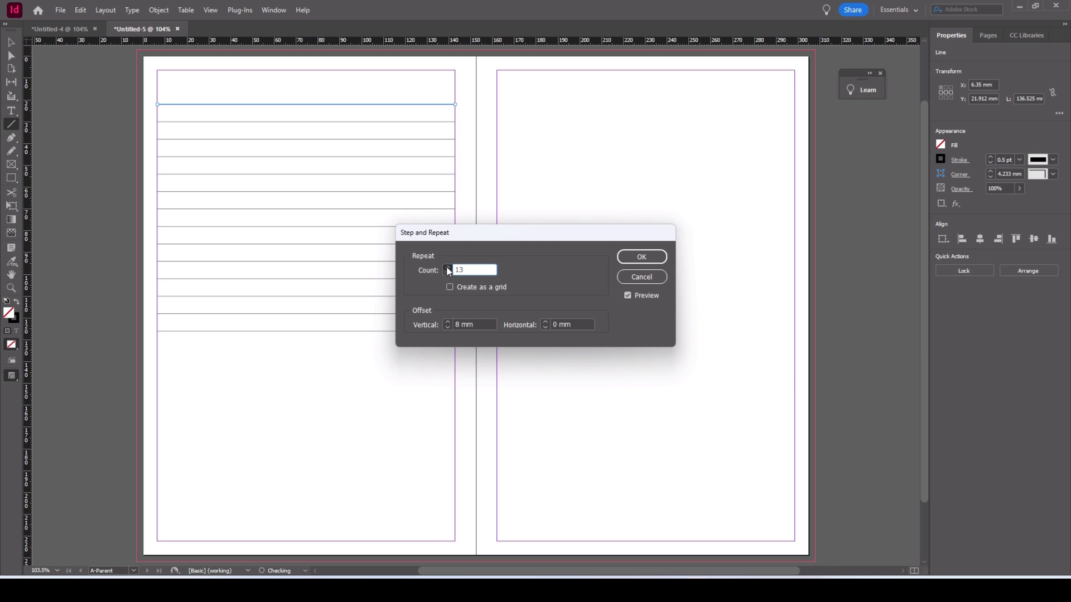
click(449, 268)
click(448, 268)
click(449, 269)
click(449, 269)
click(449, 269)
click(449, 269)
click(449, 268)
click(449, 269)
click(449, 269)
click(449, 269)
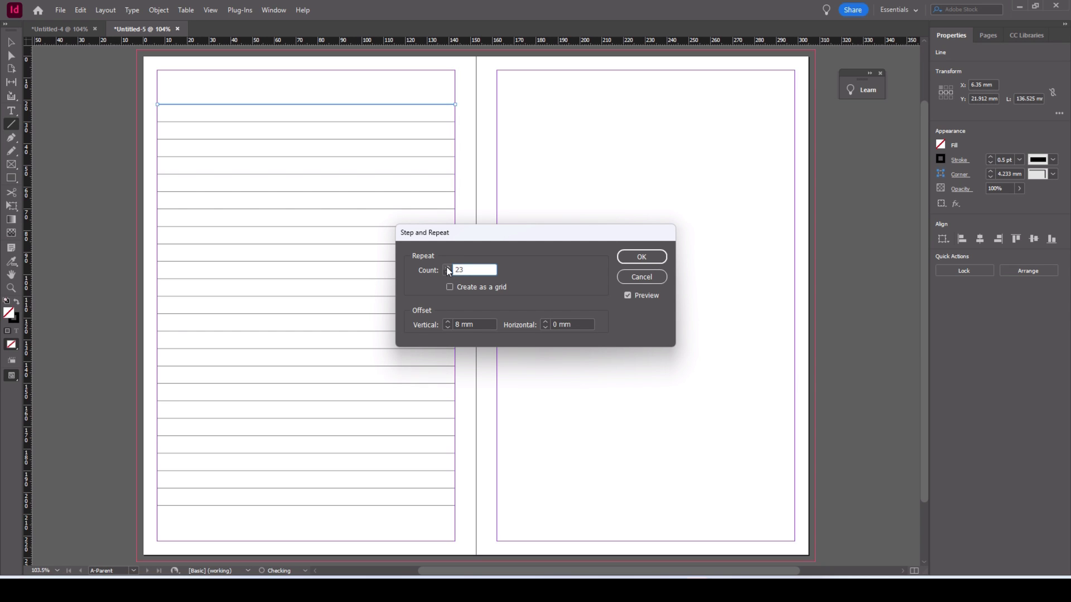
click(449, 269)
click(449, 269)
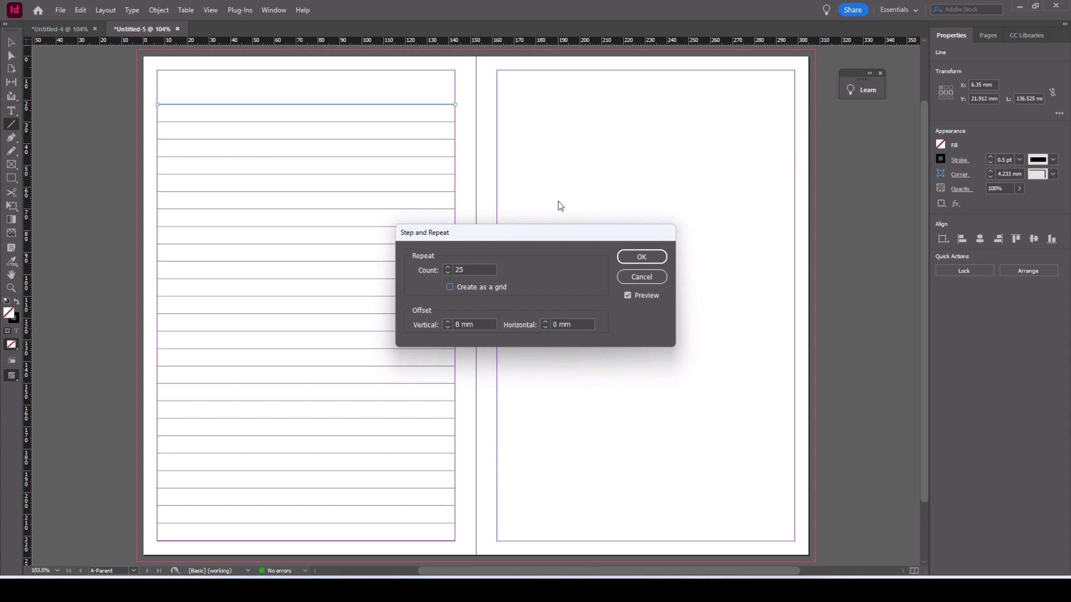
Make the repeat a 2-column grid with a 155 mm horizontal offset and confirm it.
click(450, 287)
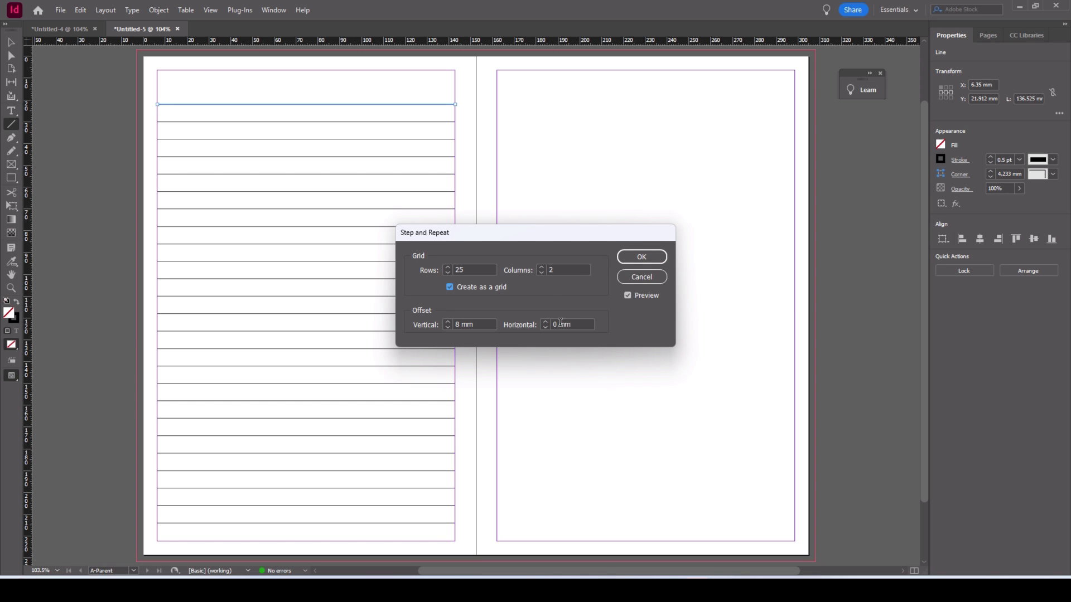
drag(557, 324, 548, 324)
text(0)
key(BackSpace)
text(6)
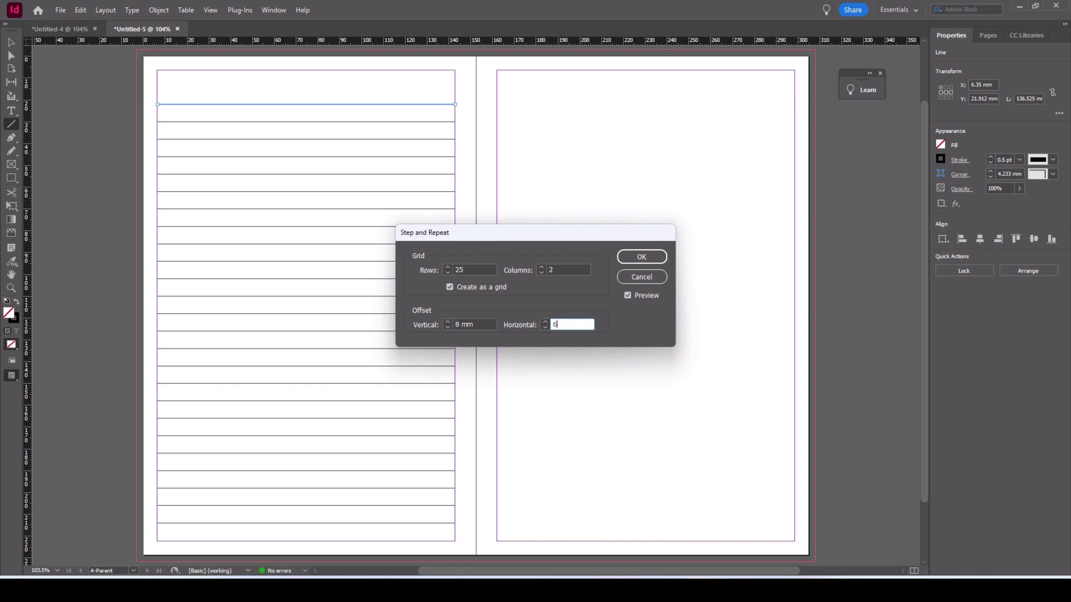
text(.25in)
click(573, 269)
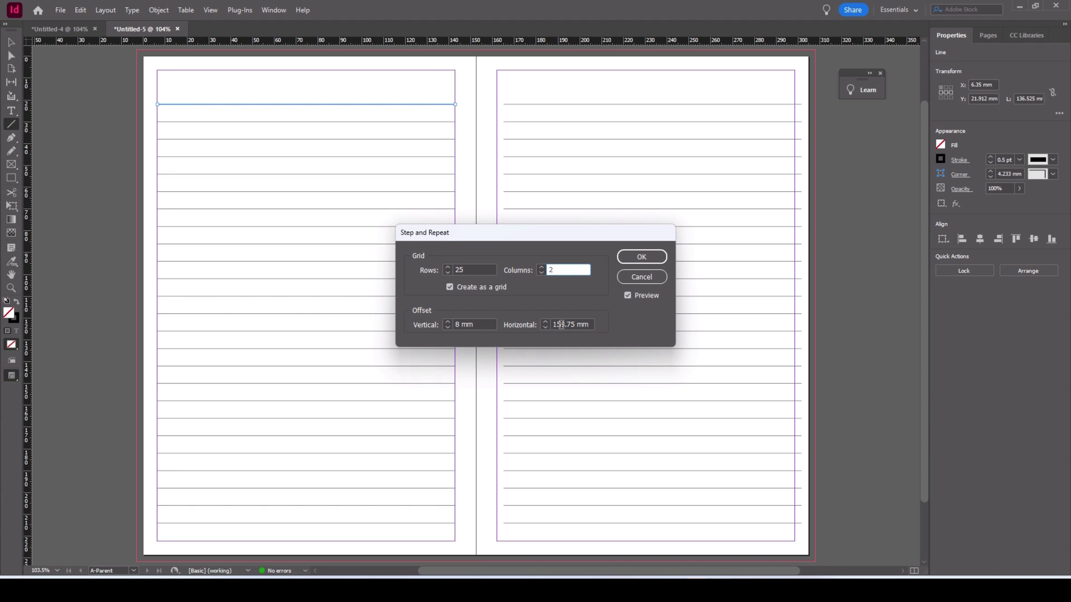
drag(561, 324, 590, 324)
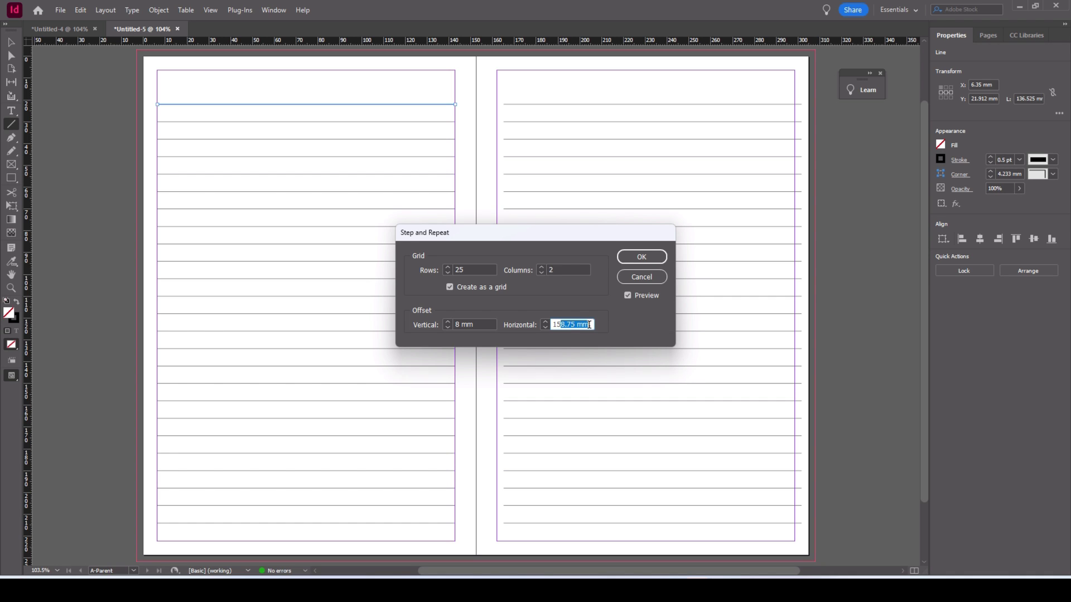
text(55)
double_click(579, 268)
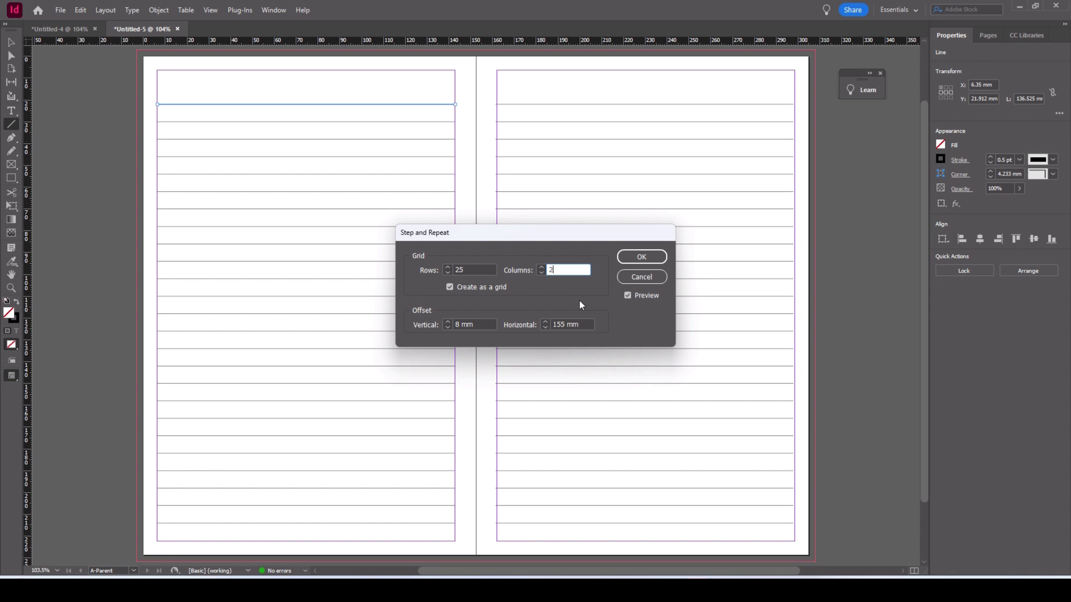
key(Return)
click(986, 36)
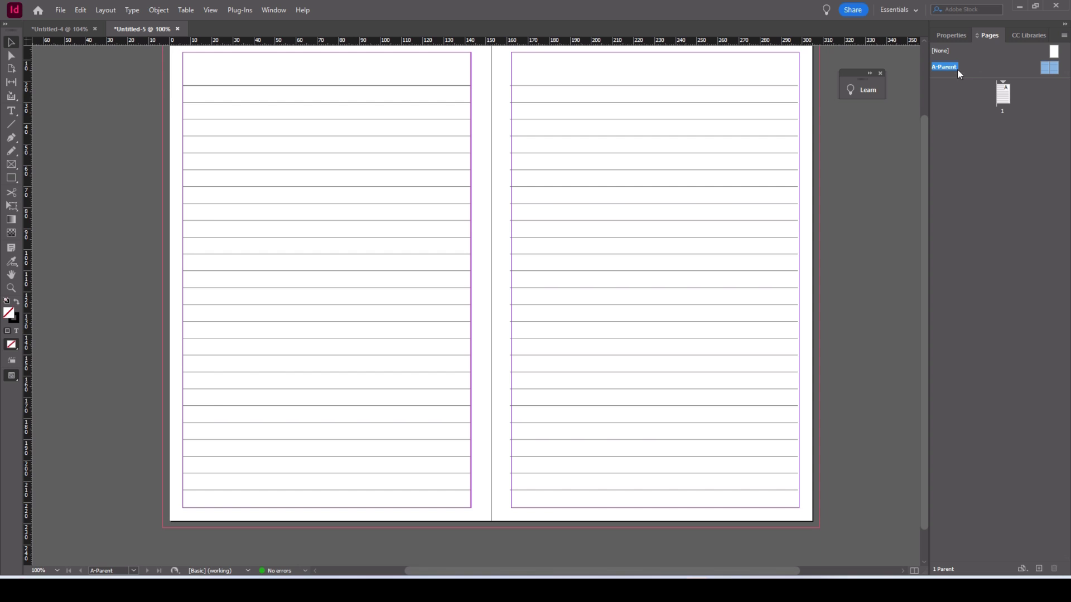
Insert 99 A-Parent pages after page 1, bringing the journal to 100 pages.
right_click(1006, 95)
click(925, 99)
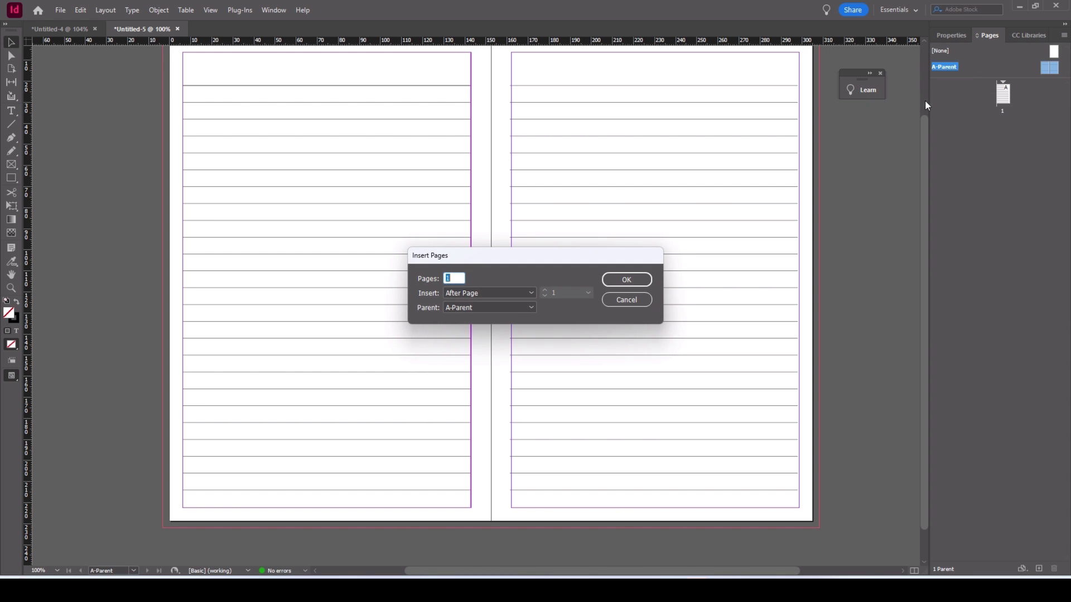
text(99)
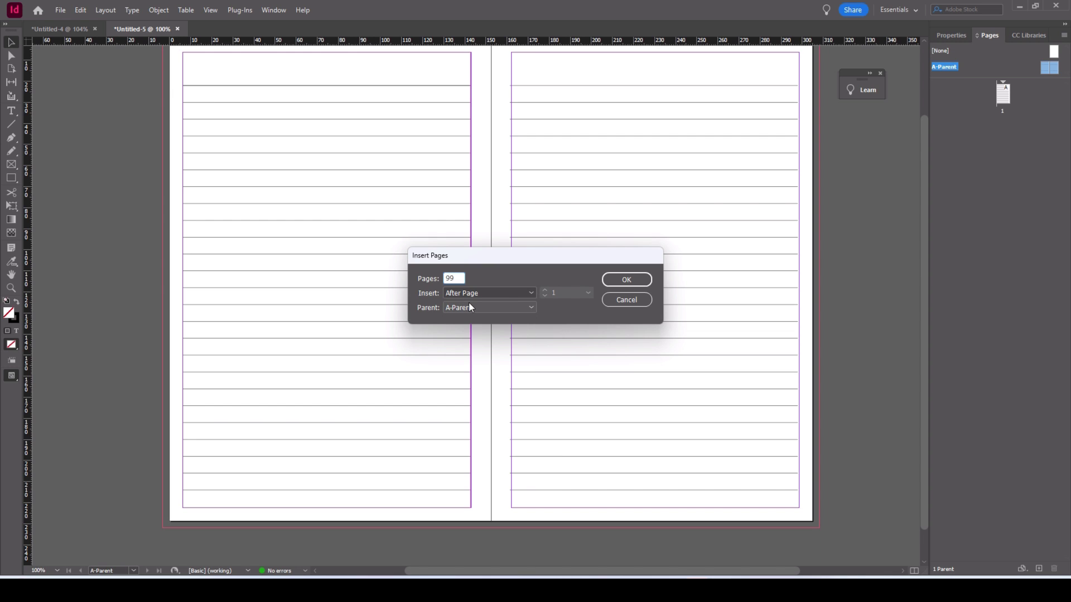
click(638, 283)
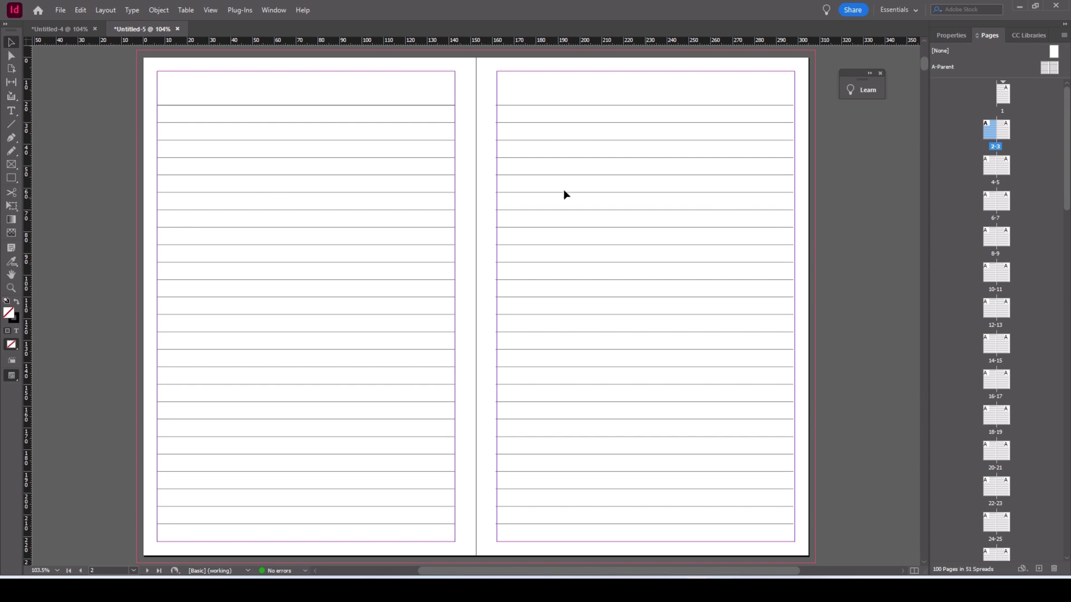
click(59, 10)
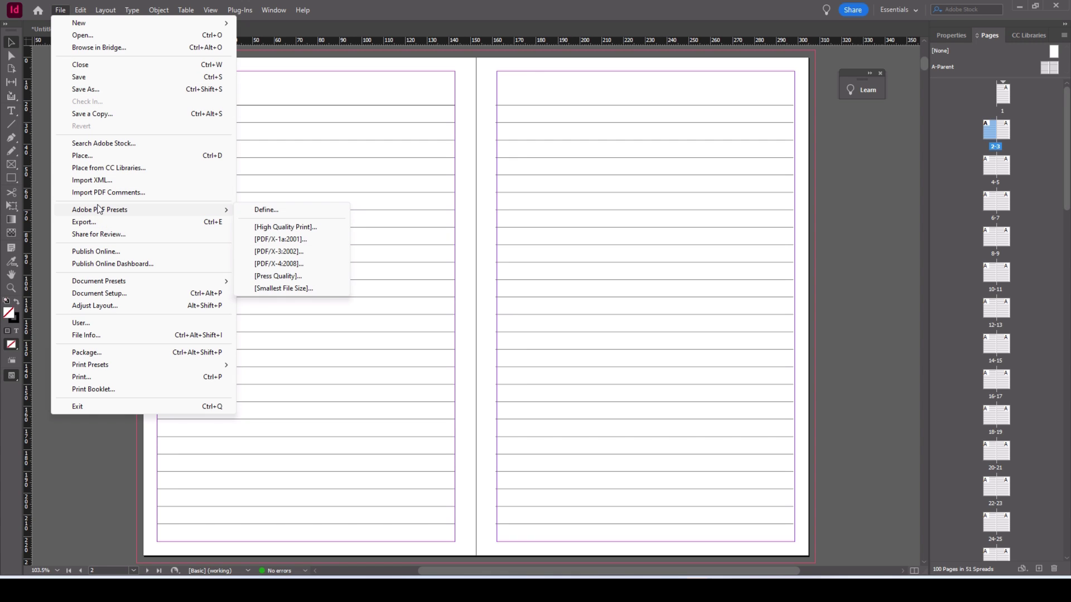
Start a PDF export using the [High Quality Print] preset.
click(83, 222)
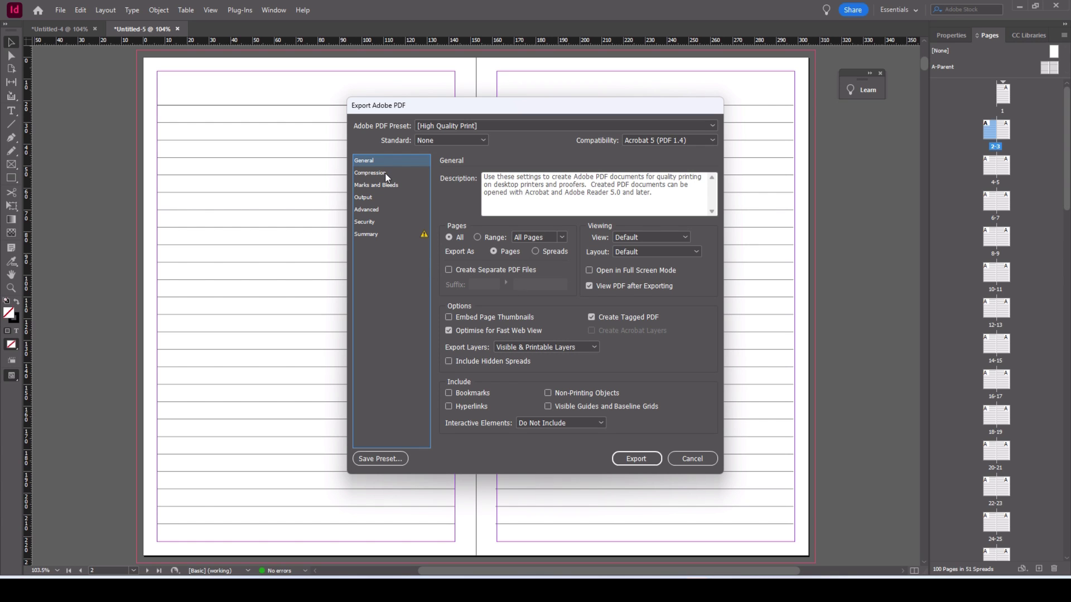
click(482, 124)
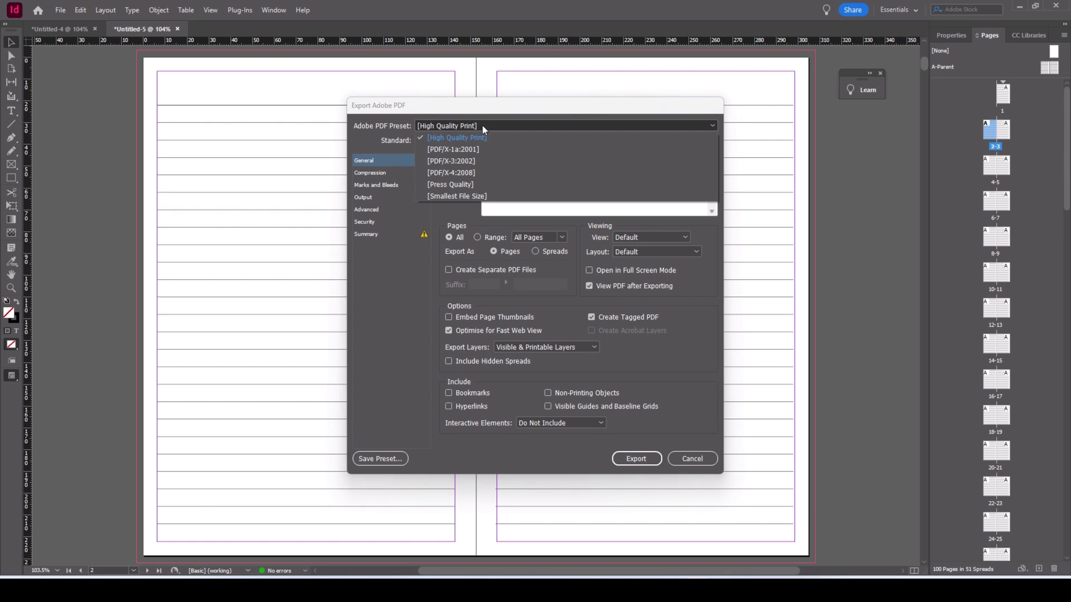
click(482, 124)
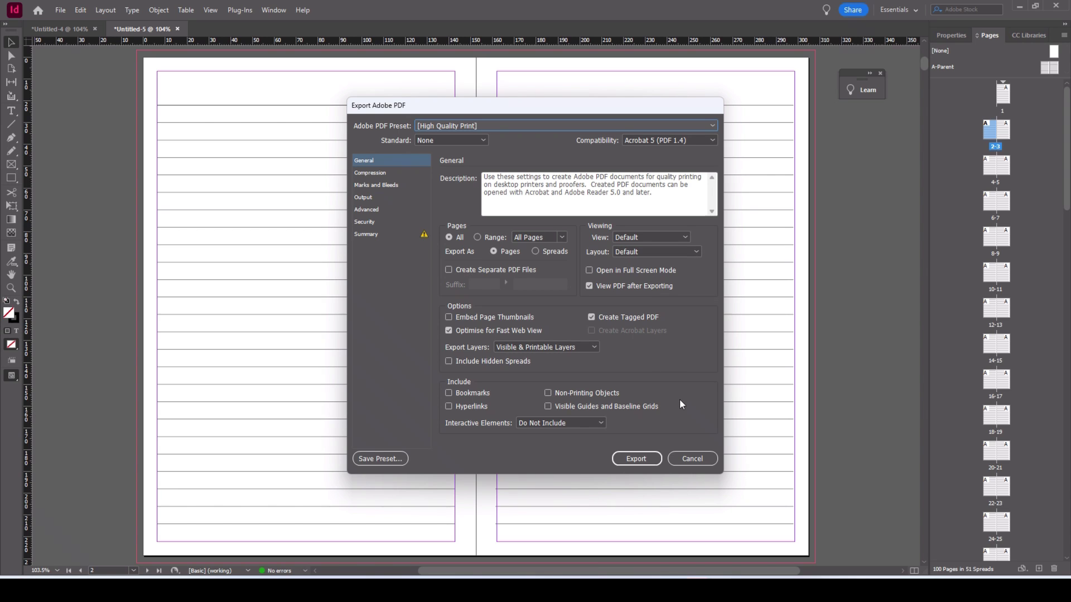
Turn on Use Document Bleed Settings in Marks and Bleeds and export the PDF.
click(371, 175)
click(373, 187)
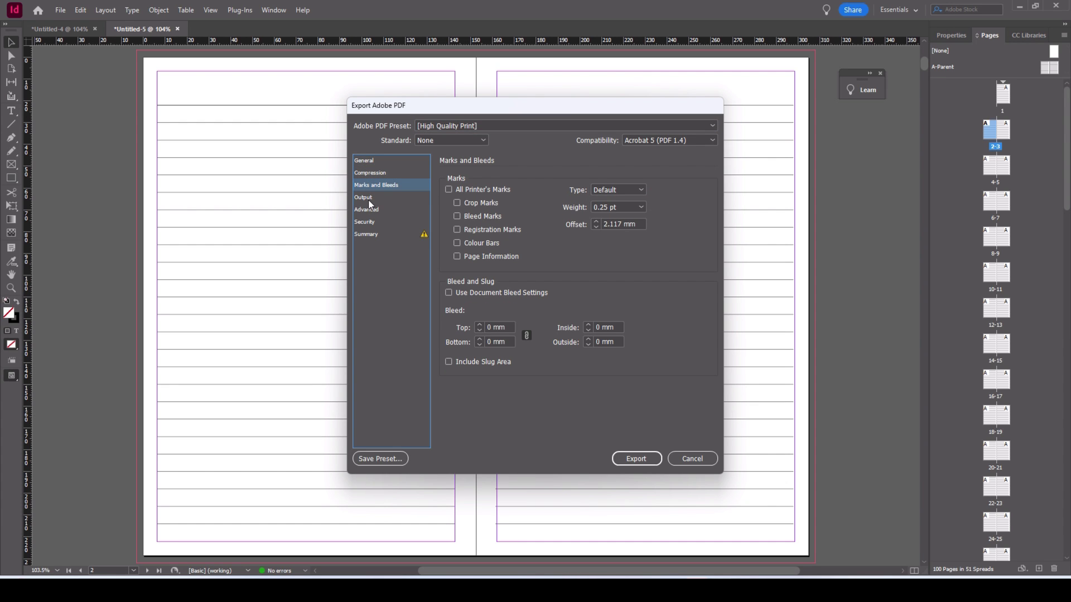
click(370, 199)
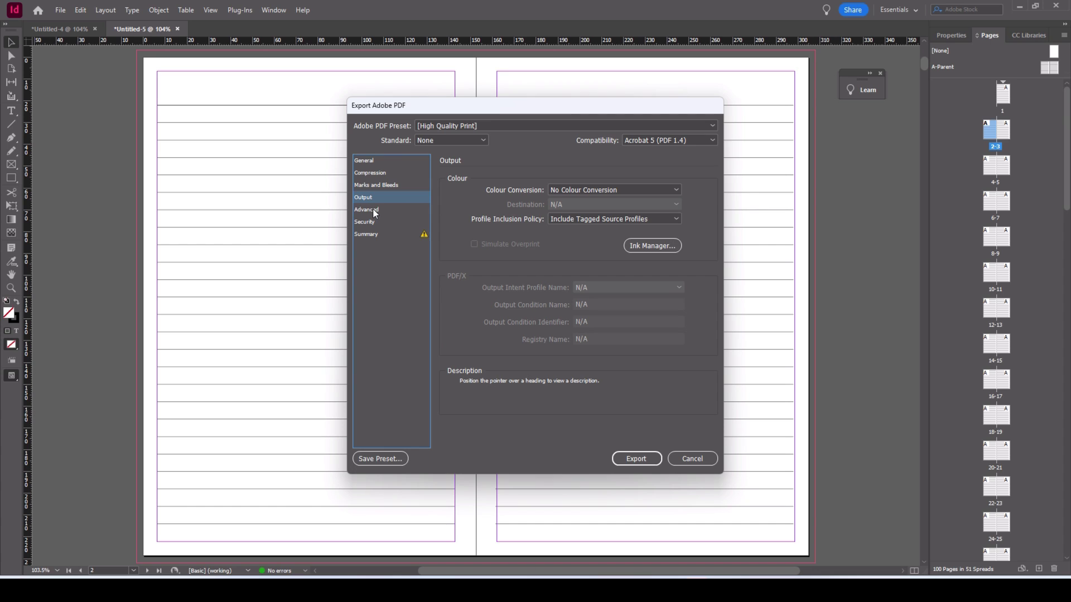
click(377, 184)
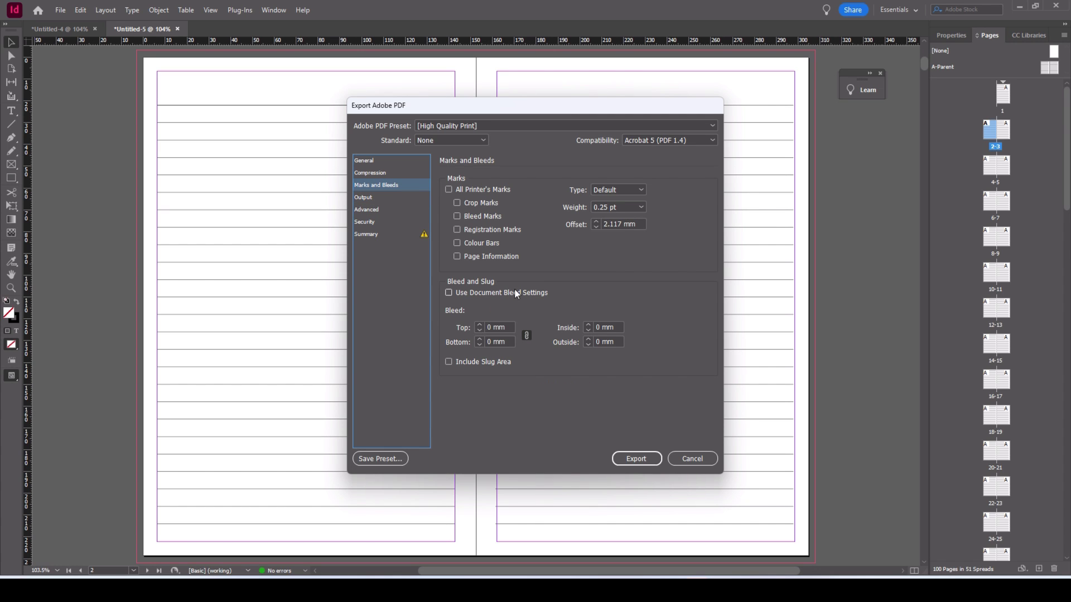
click(448, 293)
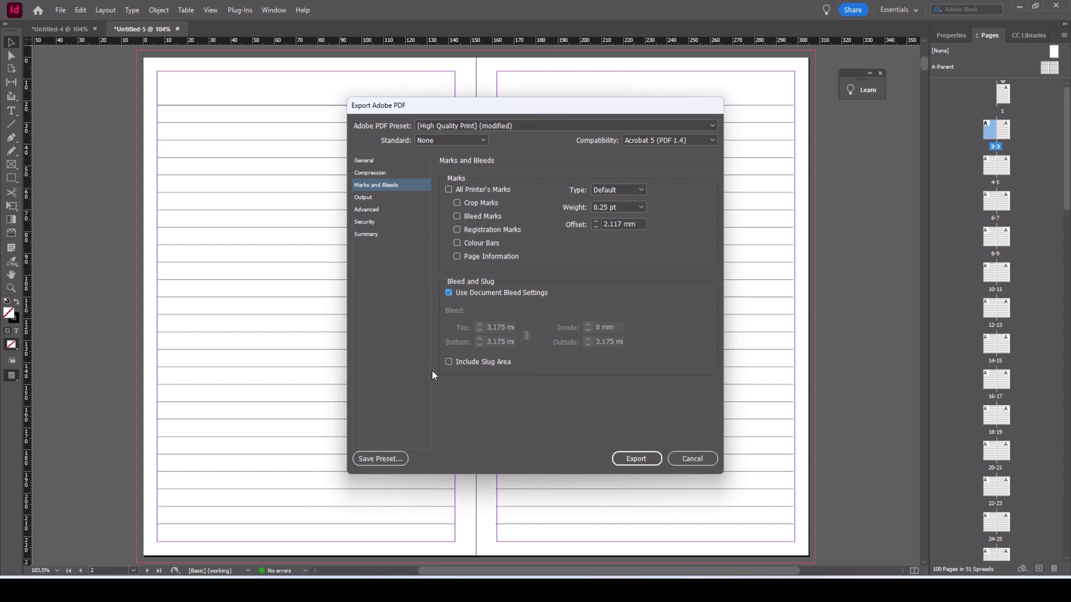
click(398, 393)
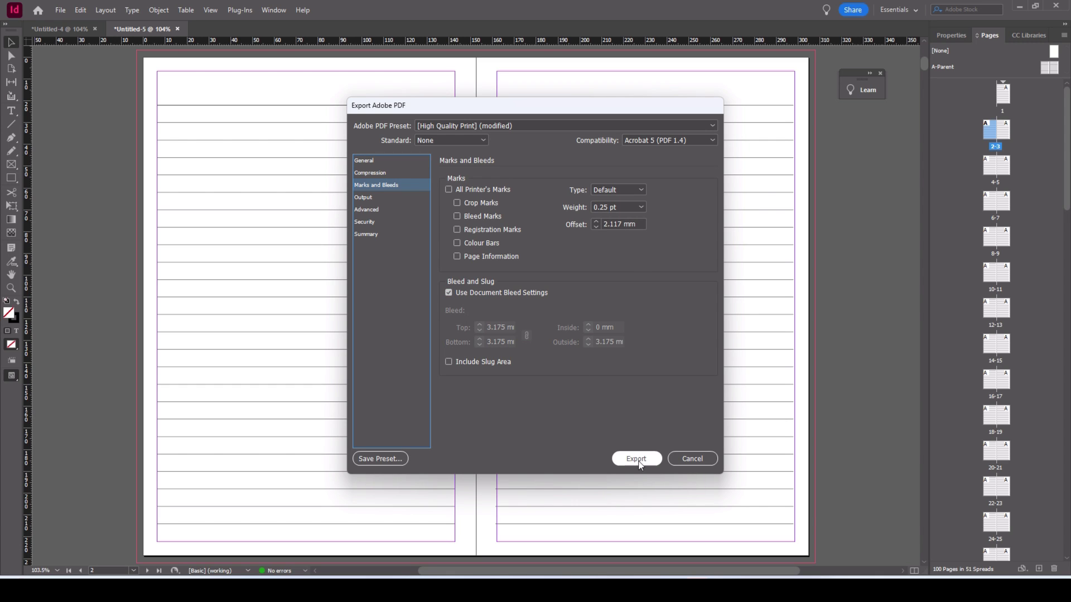
click(377, 235)
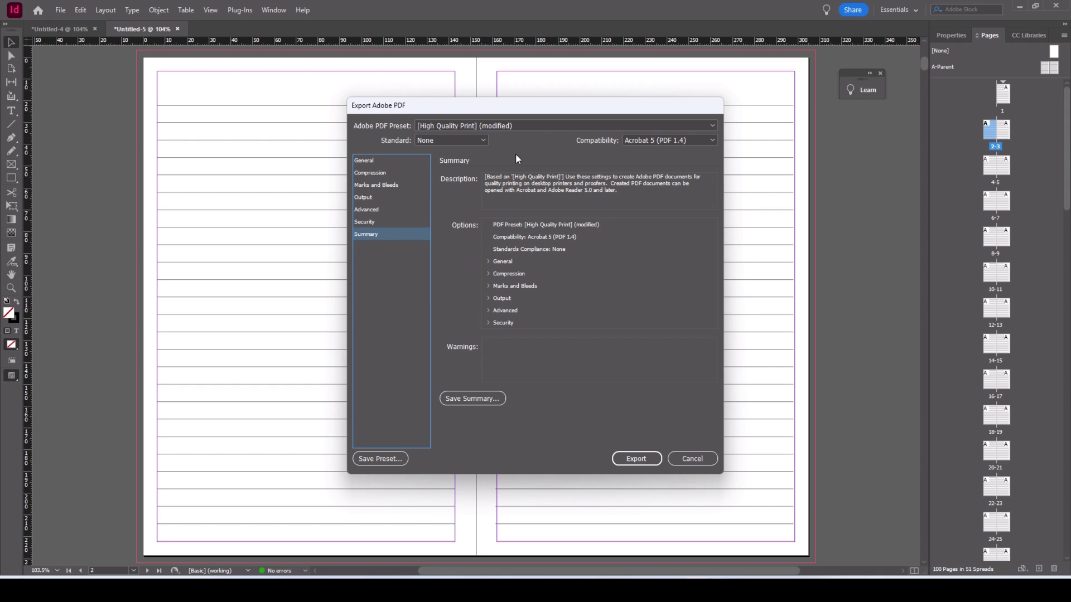
click(639, 463)
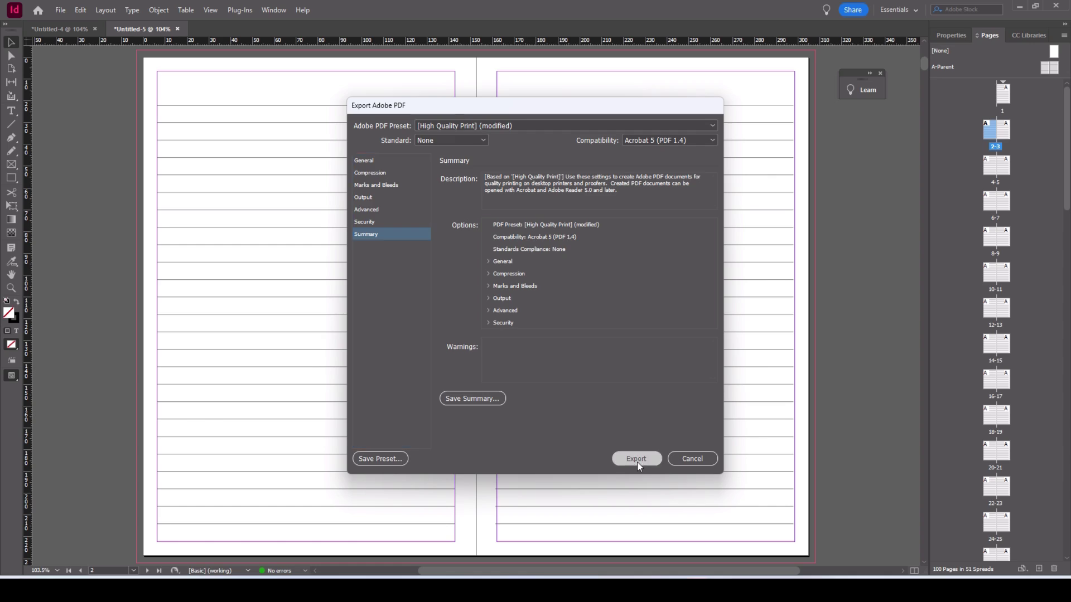